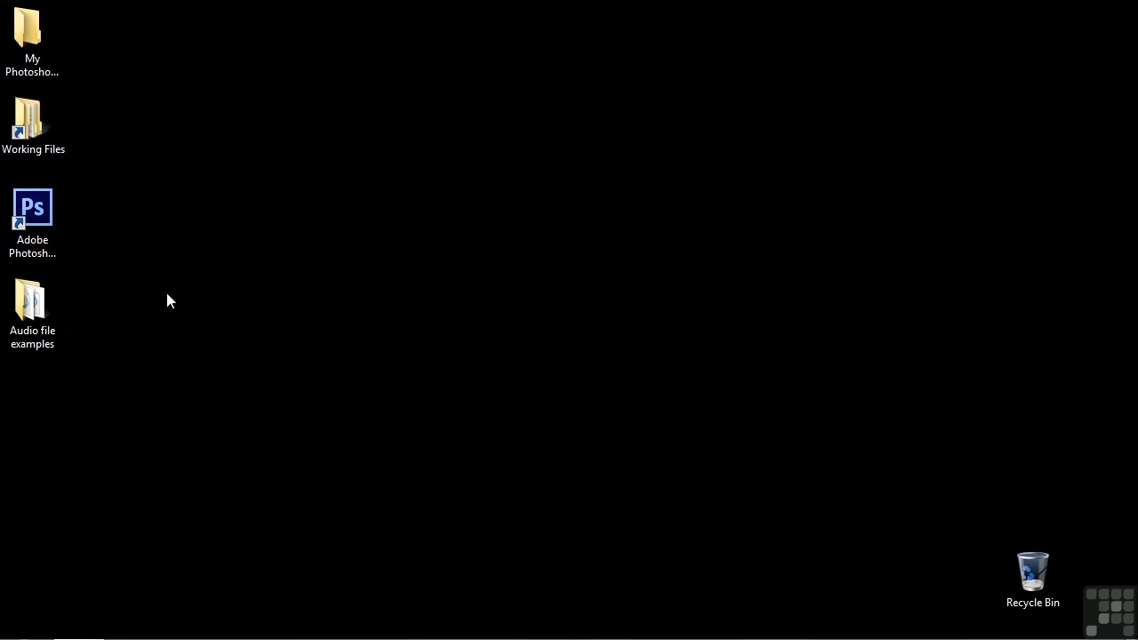
- Open the Audio file examples folder on the desktop and examine the formats of music1.mov and scenic-1.mov
{"action": "double_click", "coordinate": [38, 302]}
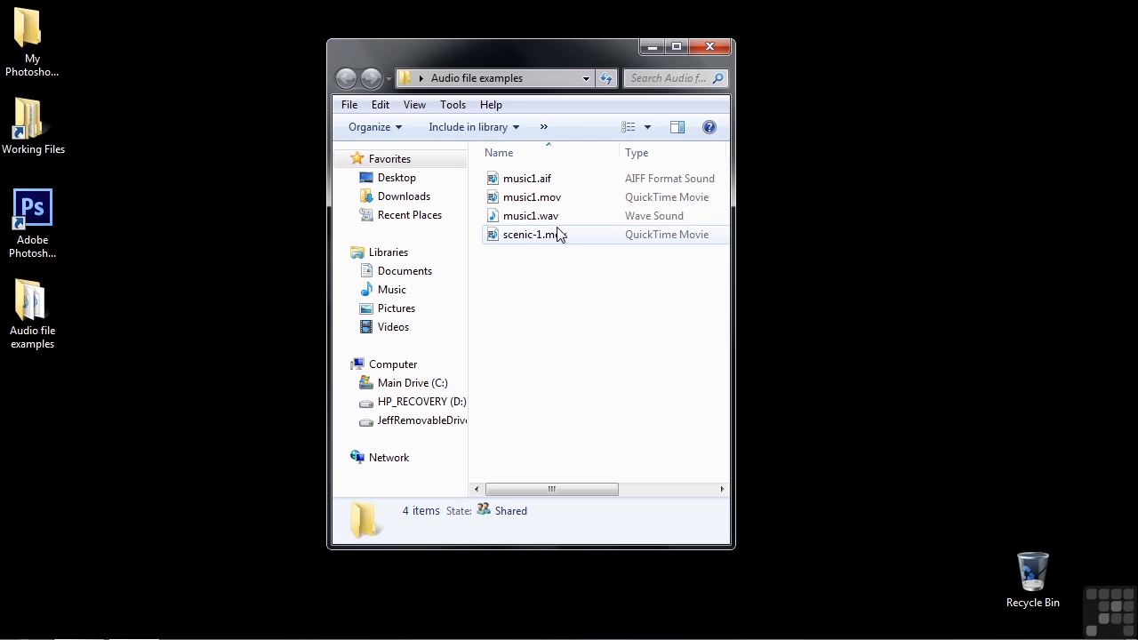
{"action": "left_click", "coordinate": [528, 199]}
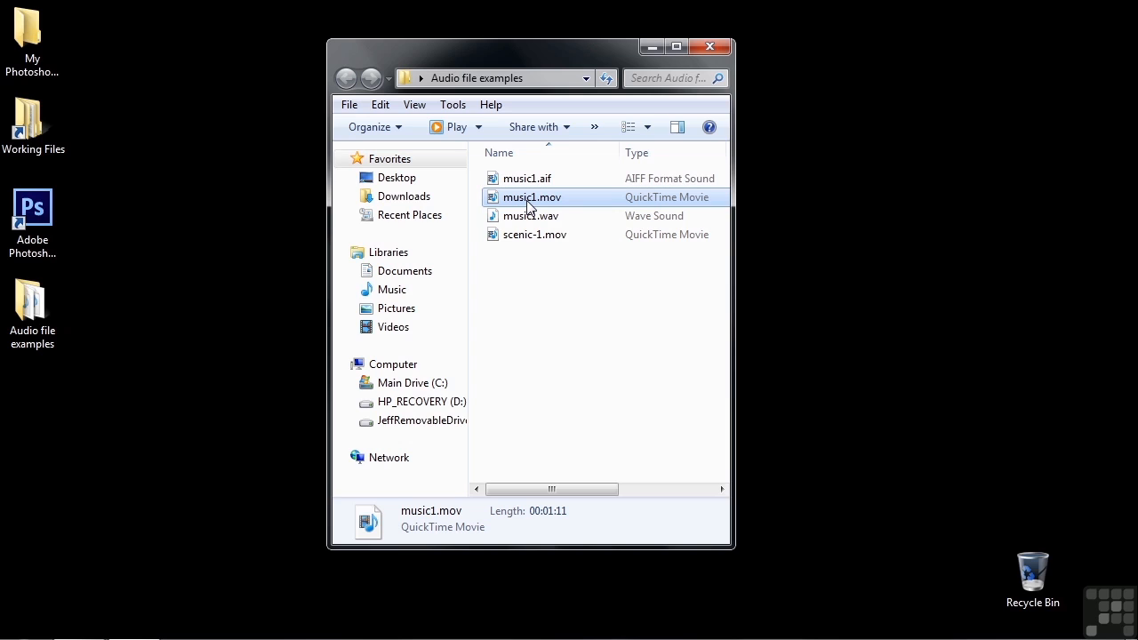
{"action": "left_click", "coordinate": [526, 236]}
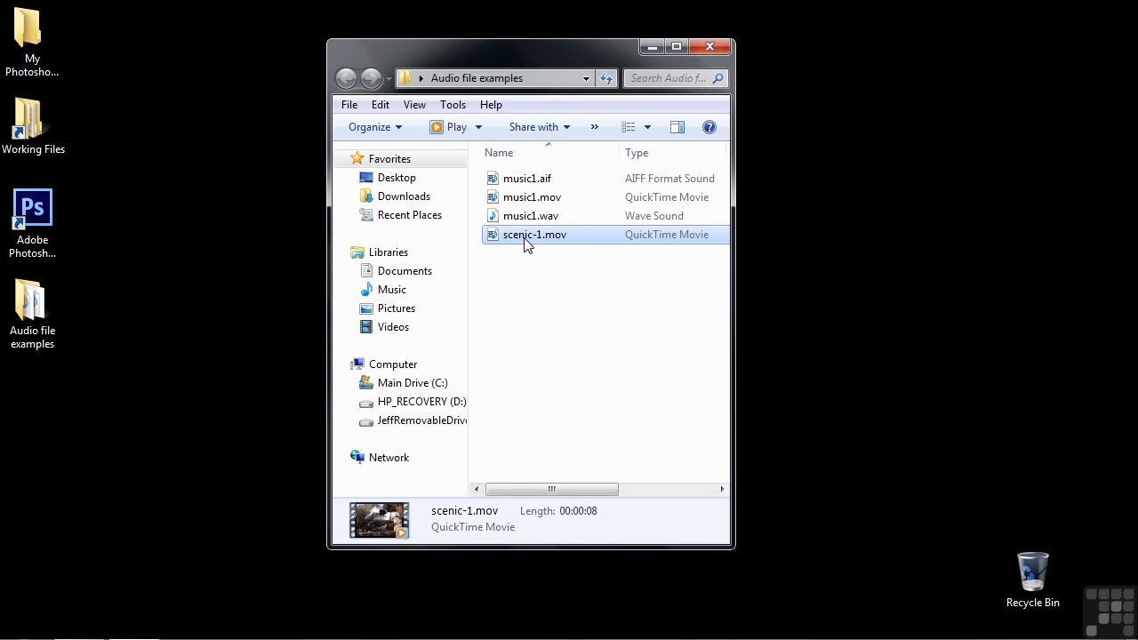
- Launch Photoshop and add scenic-1.mp4, scenic-2.mp4 and scenic-3.mp4 from the Digital Juice stock footage folder in Working Files to the video timeline
{"action": "double_click", "coordinate": [32, 221]}
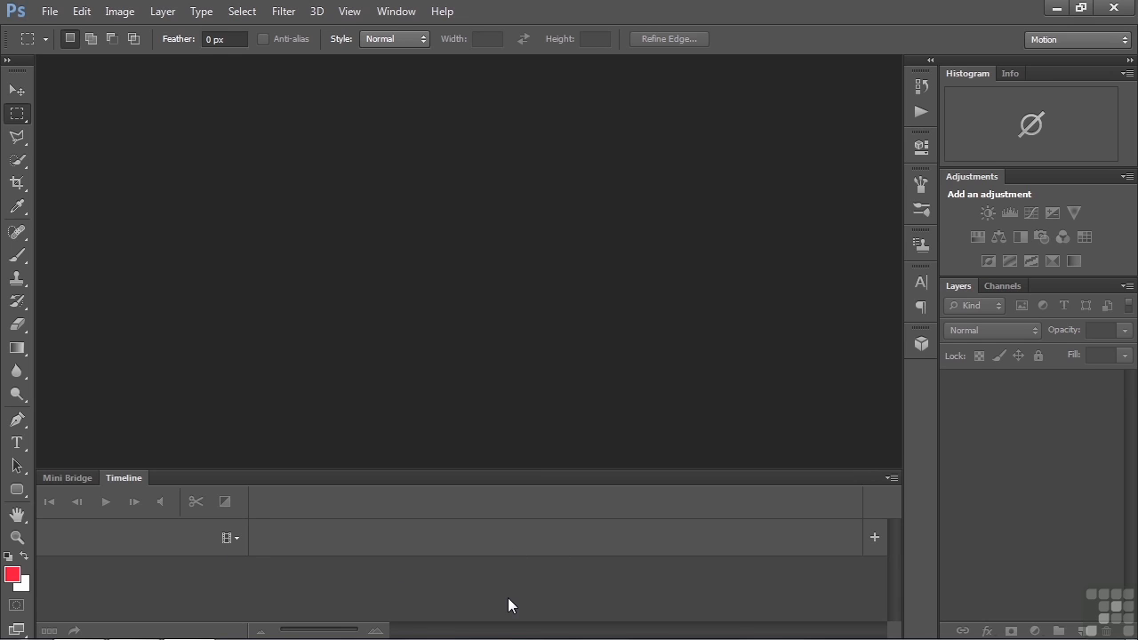
{"action": "left_click", "coordinate": [873, 537]}
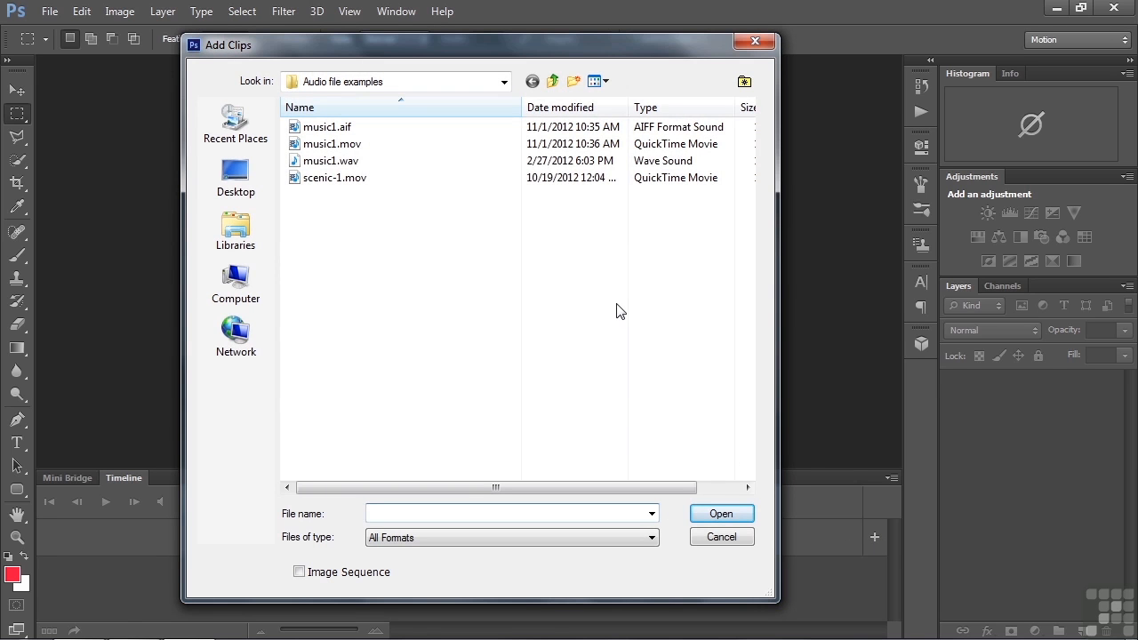
{"action": "left_click", "coordinate": [233, 184]}
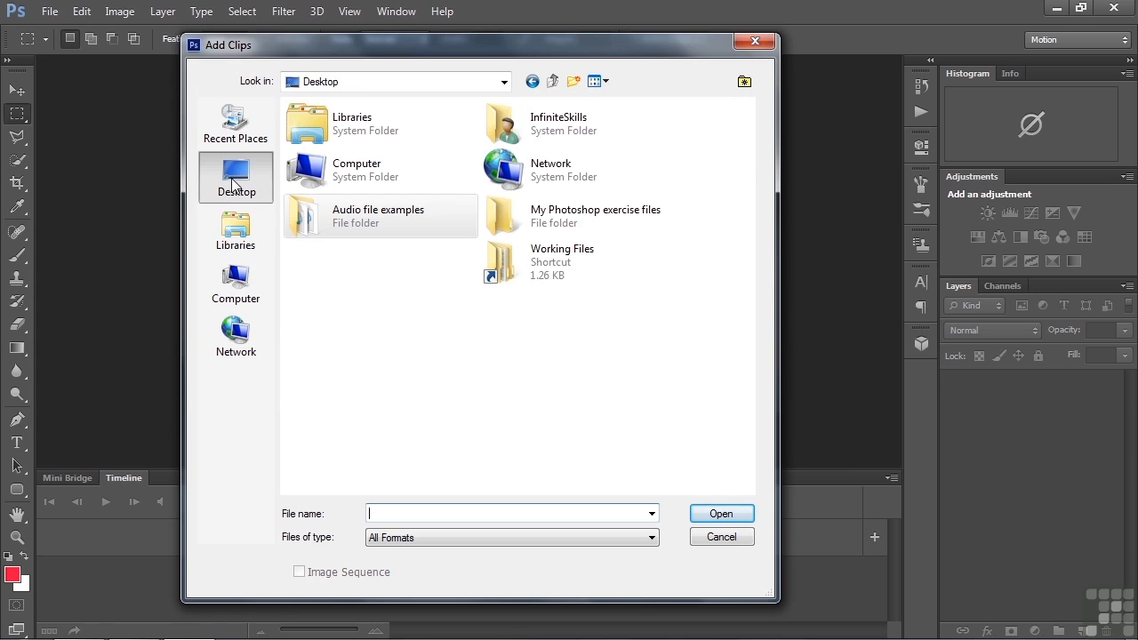
{"action": "double_click", "coordinate": [521, 262]}
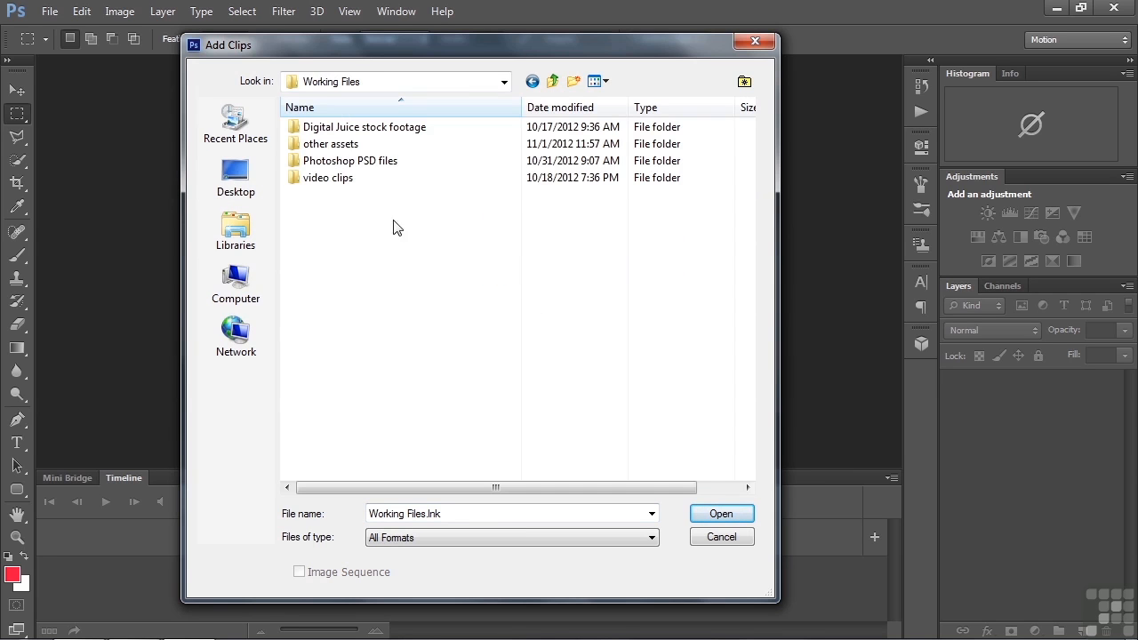
{"action": "double_click", "coordinate": [357, 130]}
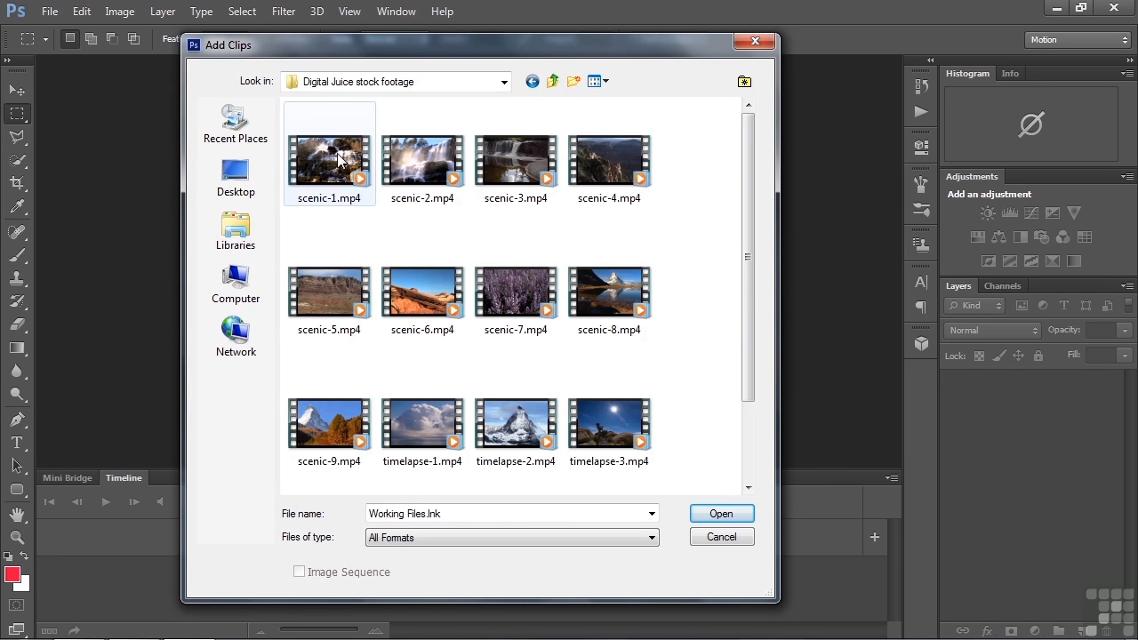
{"action": "left_click", "coordinate": [343, 164]}
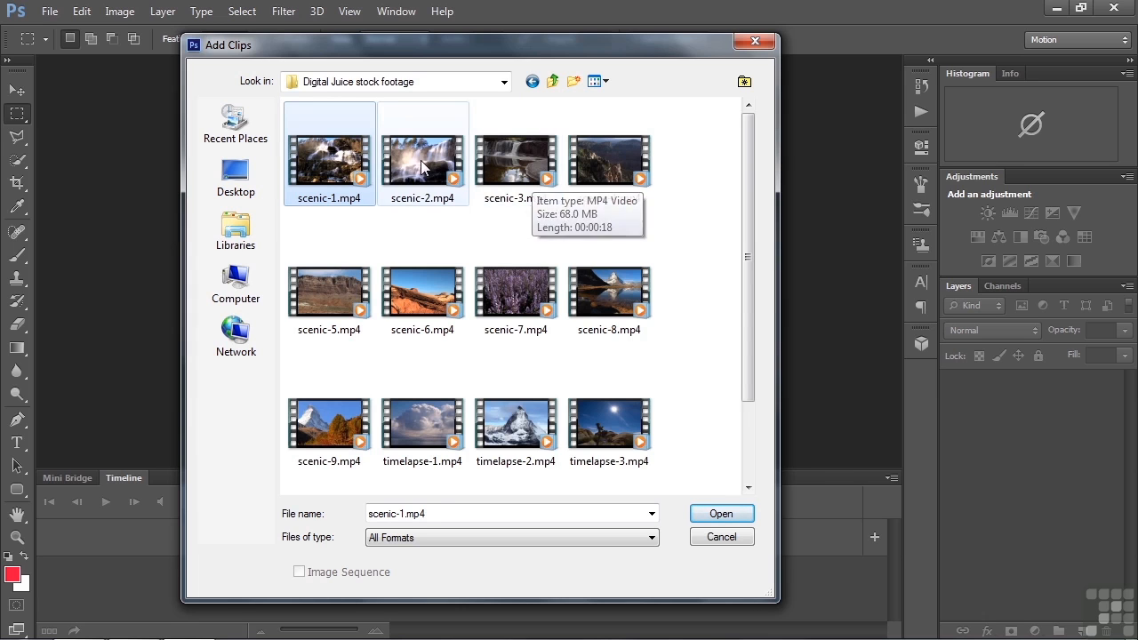
{"action": "left_click", "coordinate": [533, 183], "text": "shift"}
{"action": "left_click", "coordinate": [720, 514]}
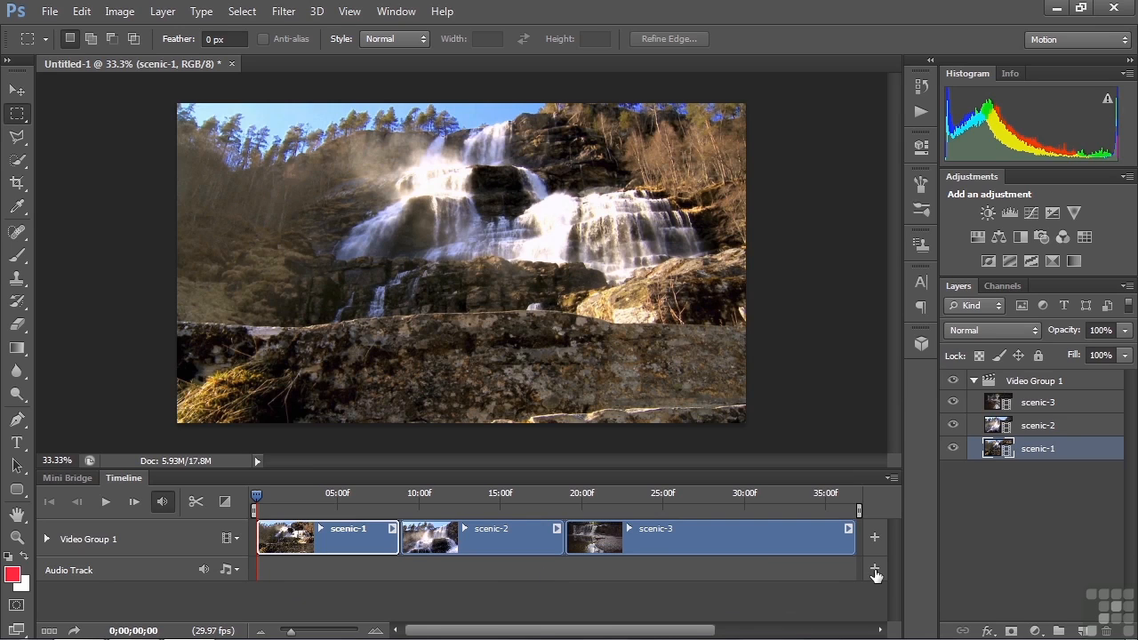
- Add music1.mp3 from the other assets folder in Working Files to the audio track and briefly preview the playback over scenic-3
{"action": "left_click", "coordinate": [240, 569]}
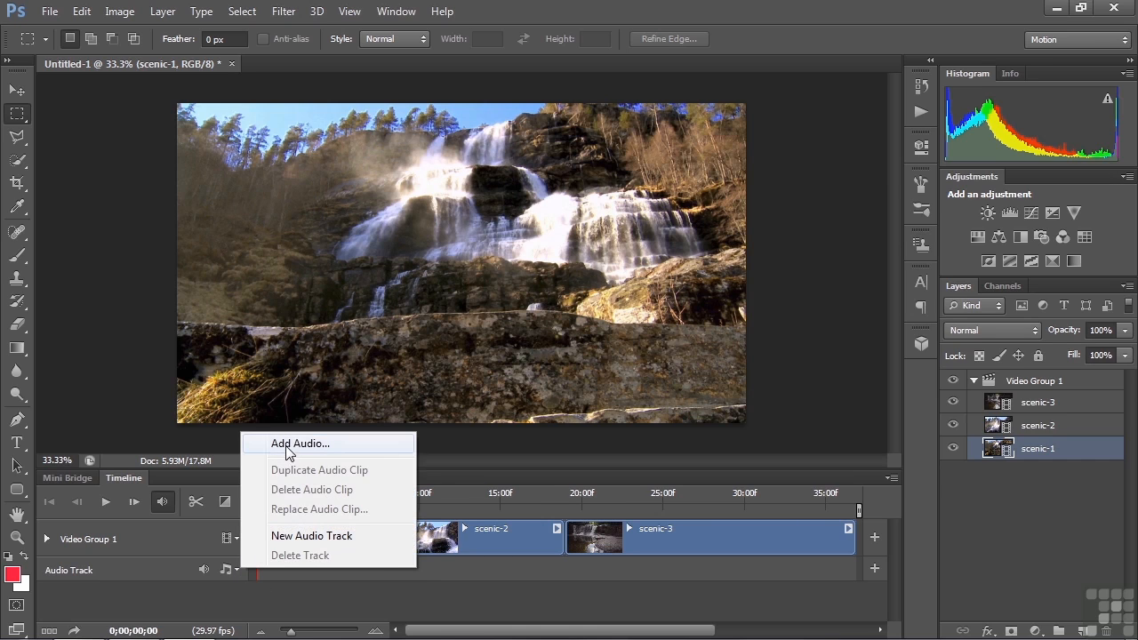
{"action": "left_click", "coordinate": [427, 574]}
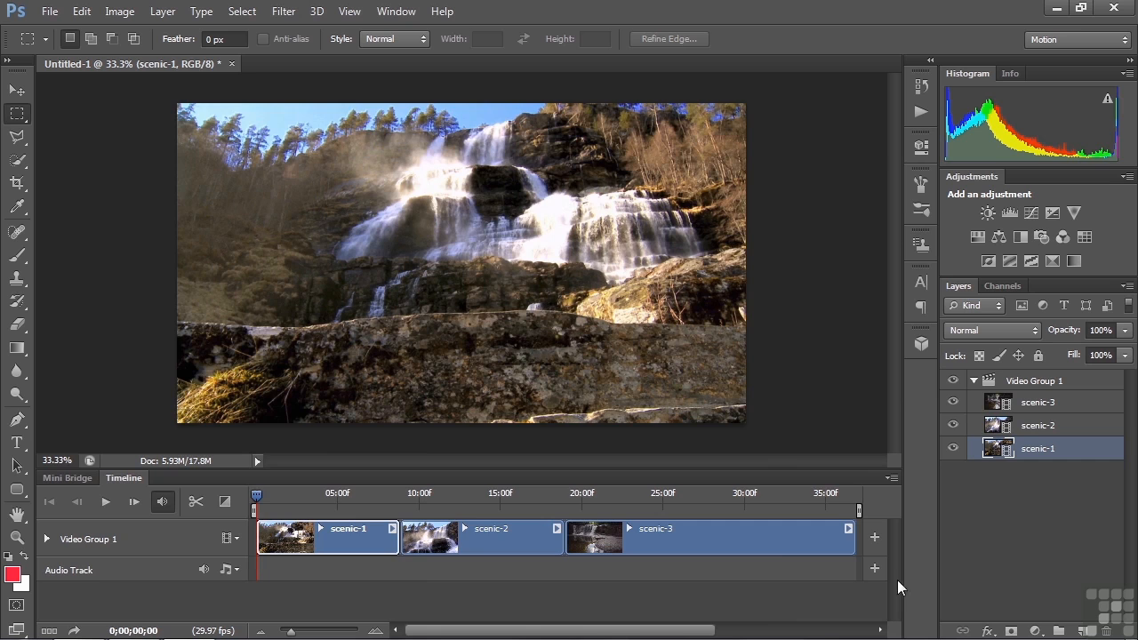
{"action": "left_click", "coordinate": [874, 568]}
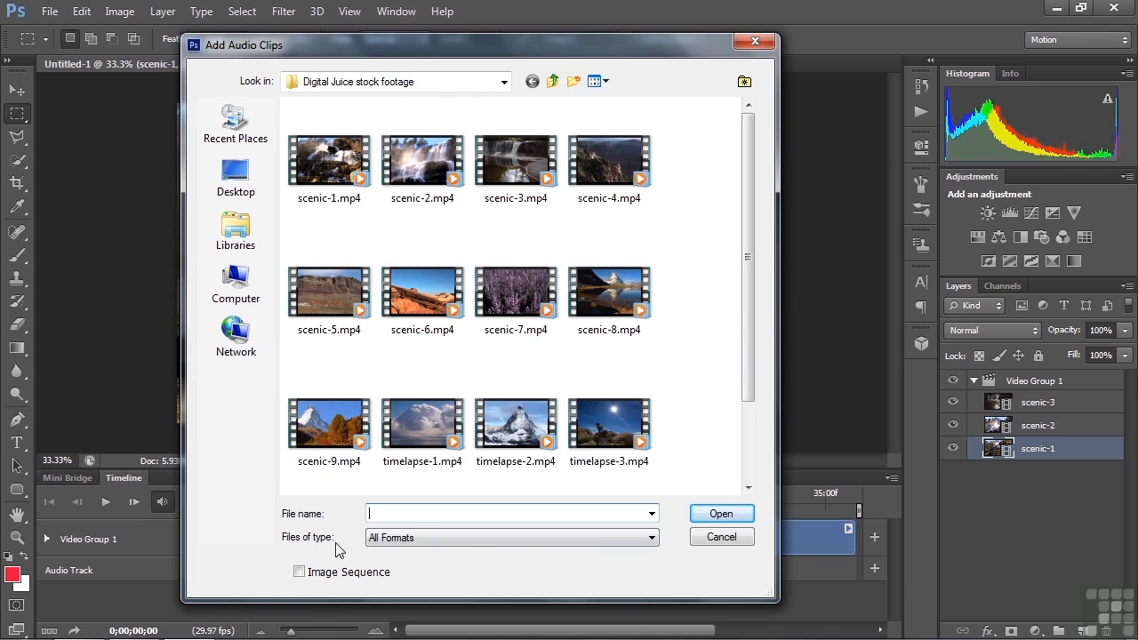
{"action": "left_click", "coordinate": [652, 538]}
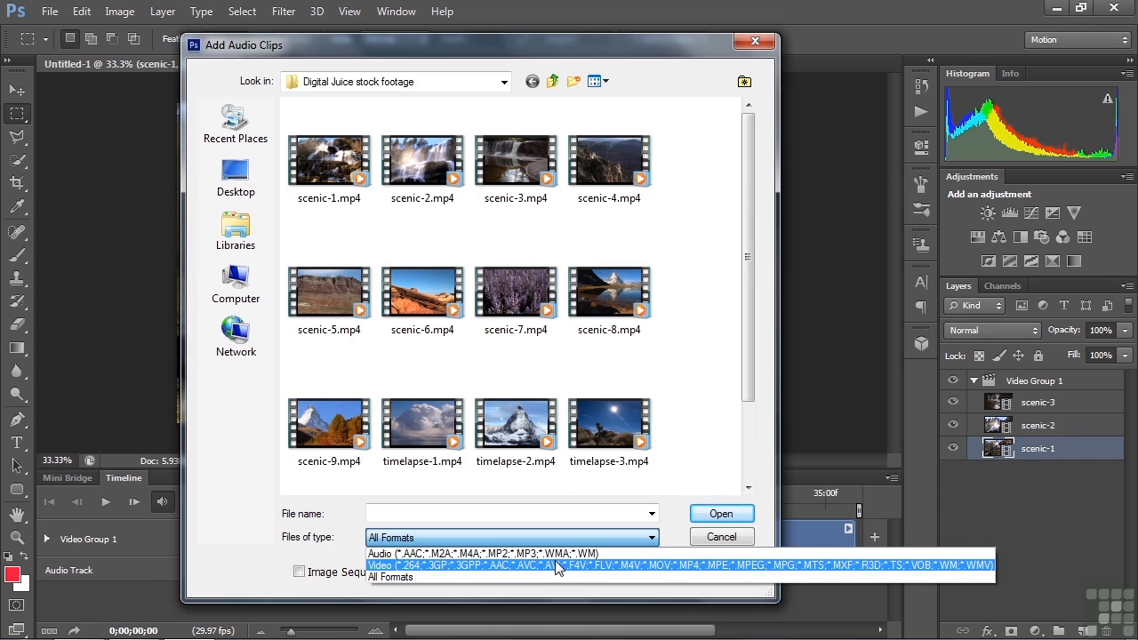
{"action": "left_click", "coordinate": [554, 87]}
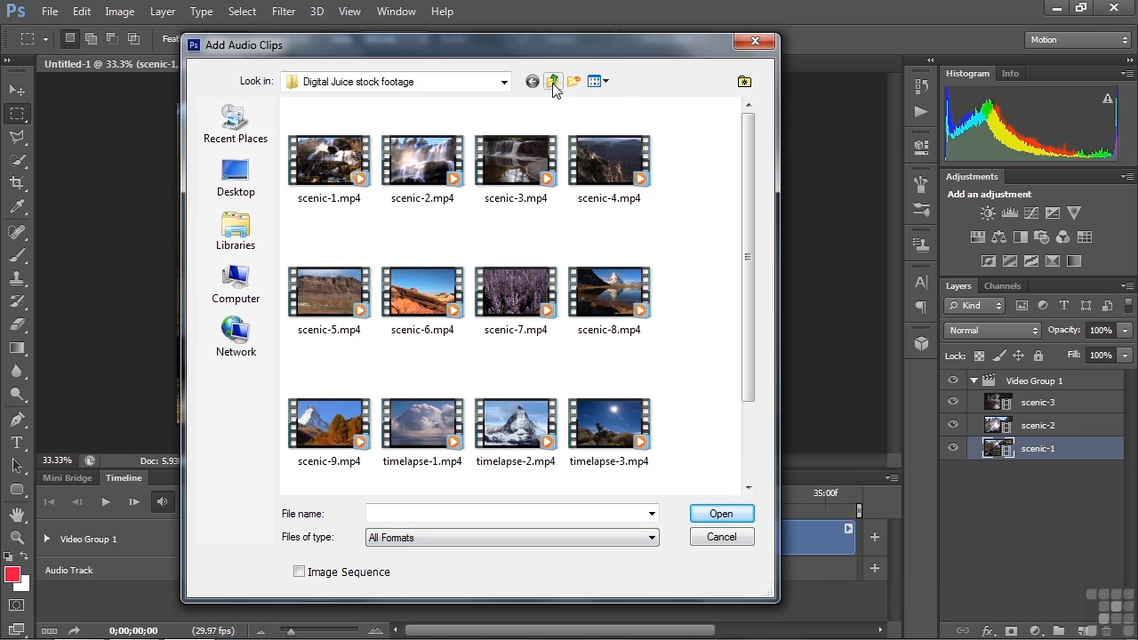
{"action": "left_click", "coordinate": [553, 82]}
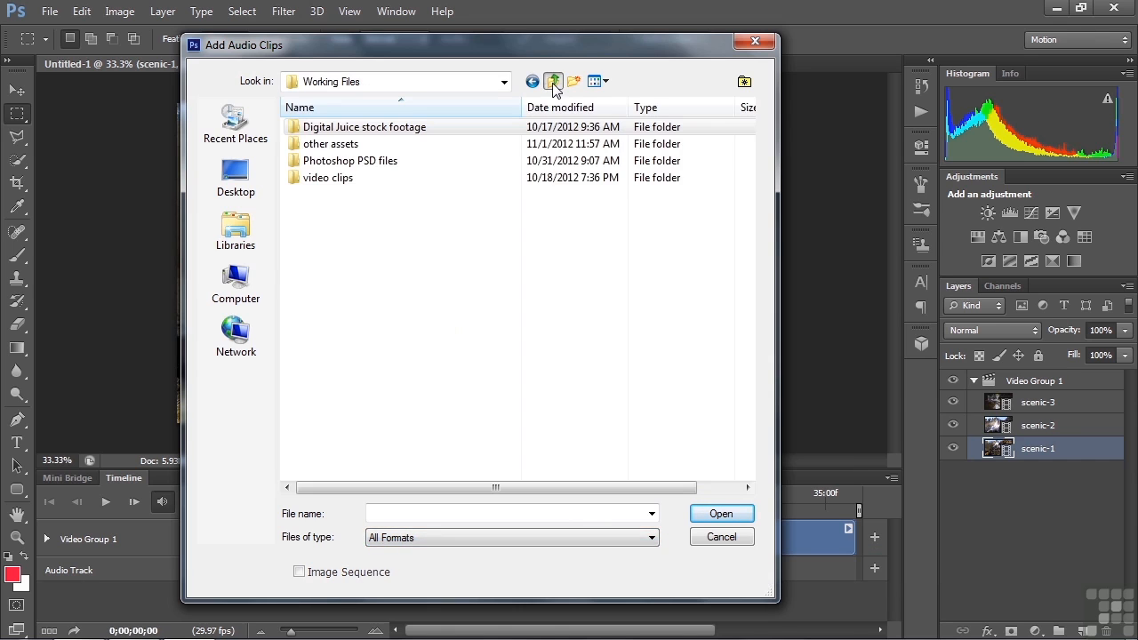
{"action": "double_click", "coordinate": [343, 145]}
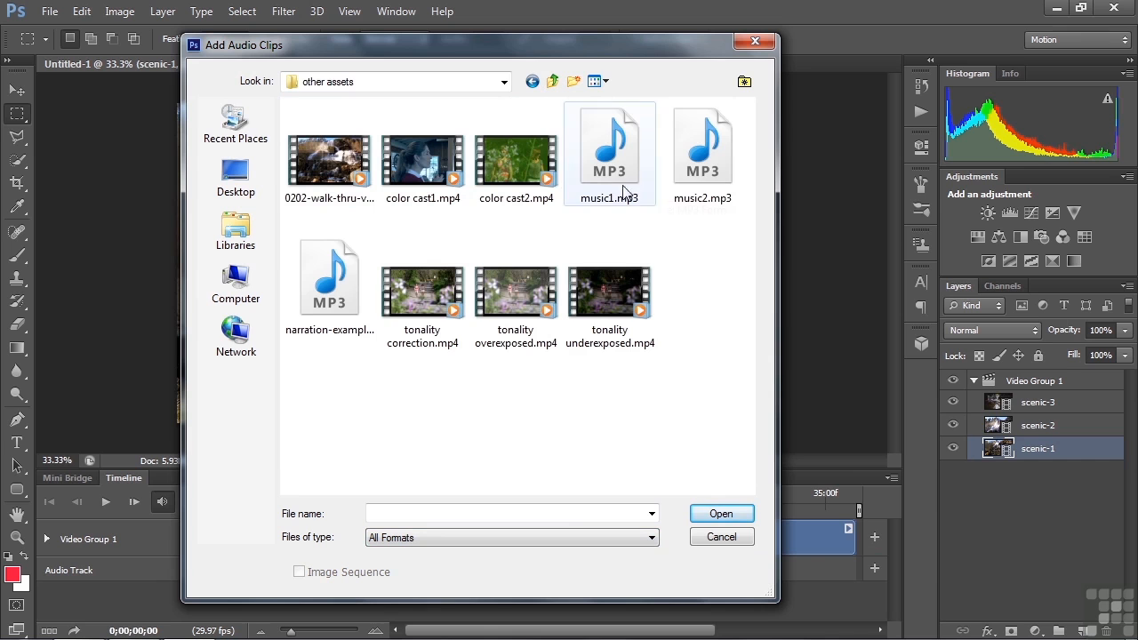
{"action": "double_click", "coordinate": [613, 169]}
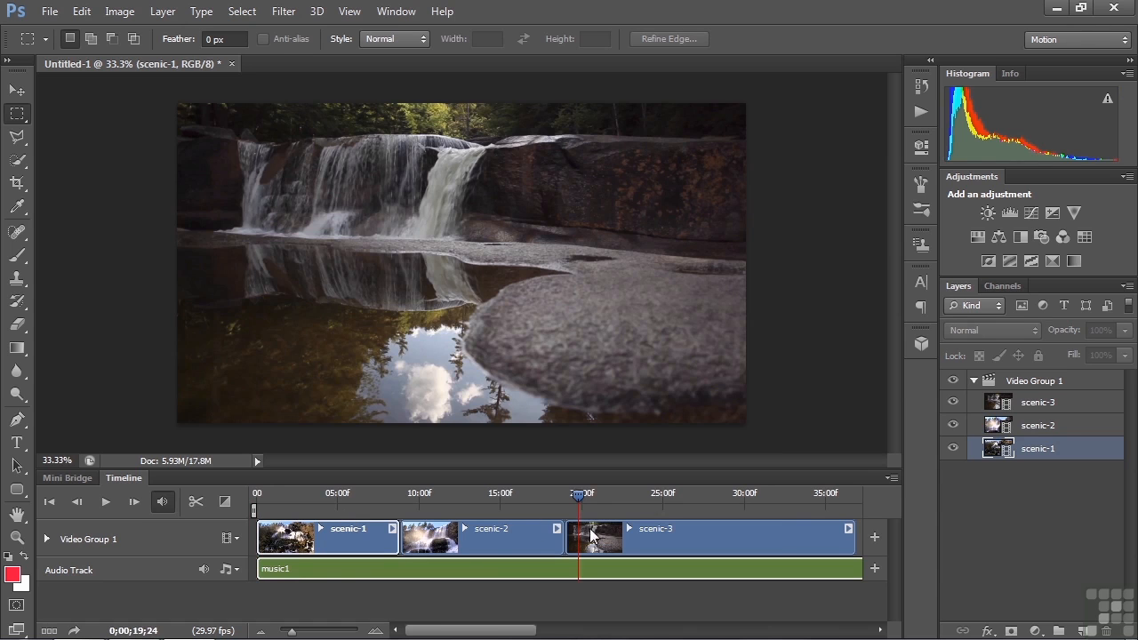
{"action": "key", "text": "space"}
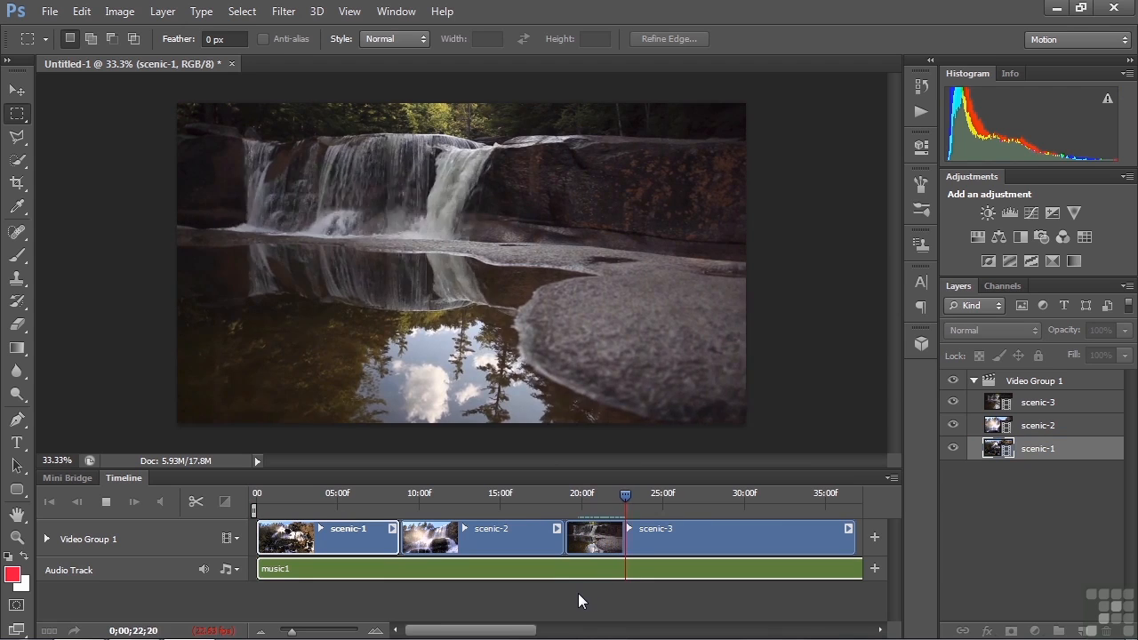
{"action": "key", "text": "space"}
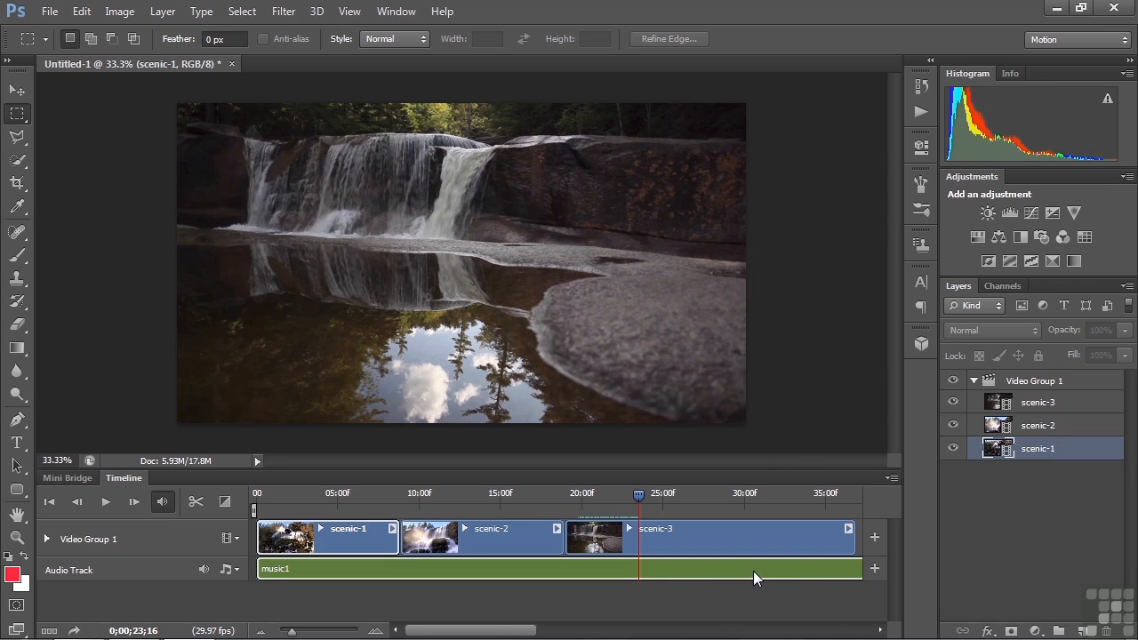
- Add music1.mov from the desktop's Audio file examples folder to the existing audio track as another audio clip
{"action": "left_click", "coordinate": [875, 568]}
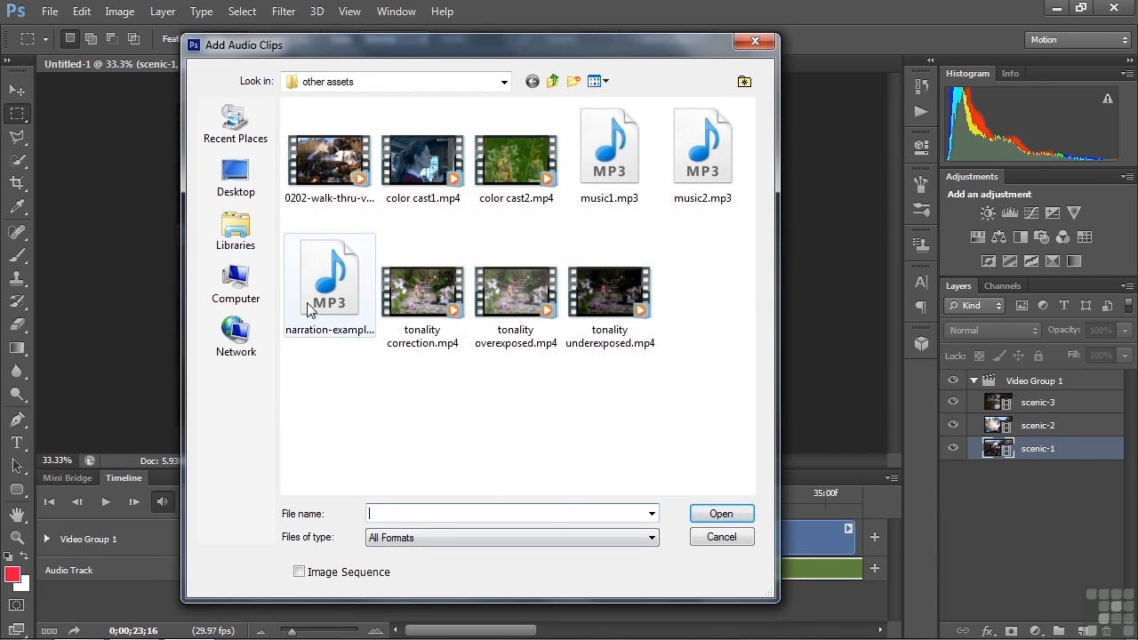
{"action": "left_click", "coordinate": [244, 188]}
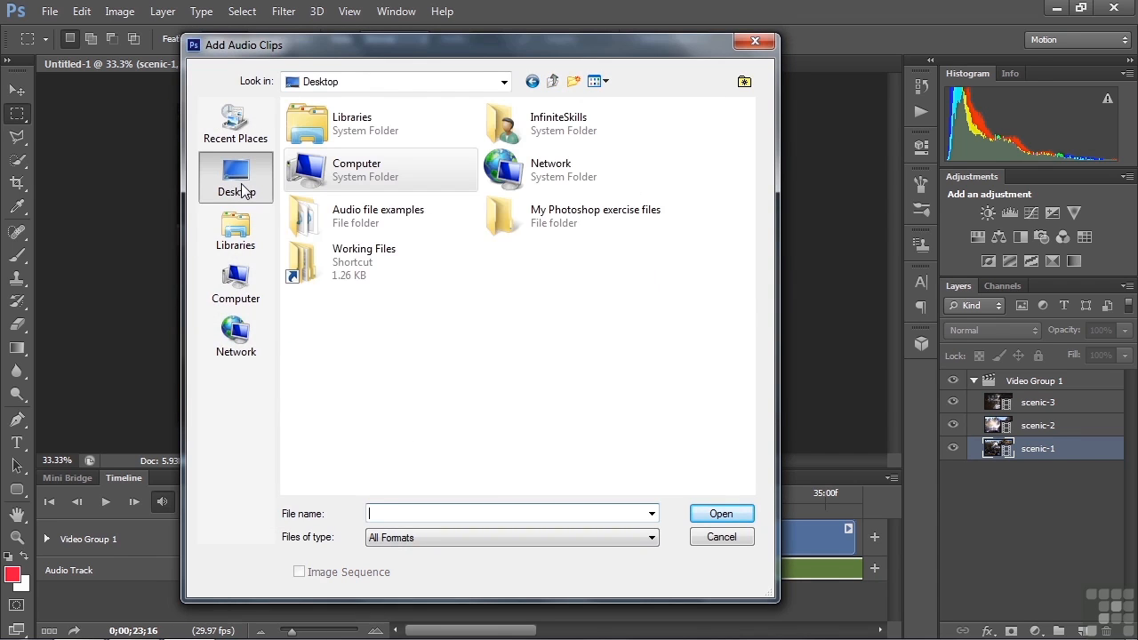
{"action": "double_click", "coordinate": [307, 217]}
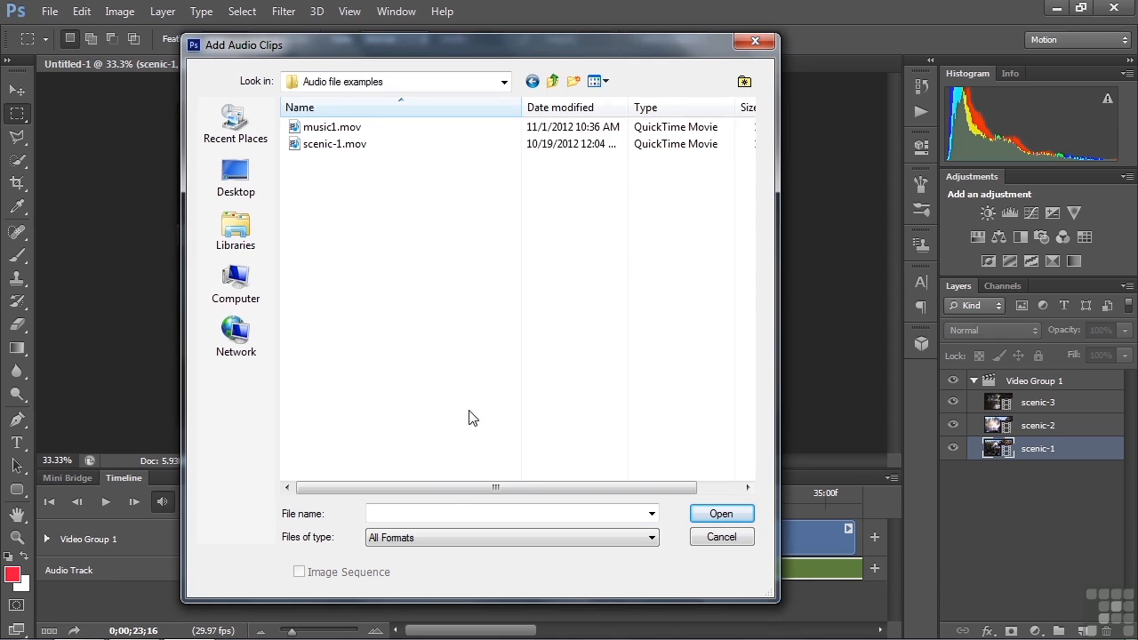
{"action": "left_click", "coordinate": [653, 538]}
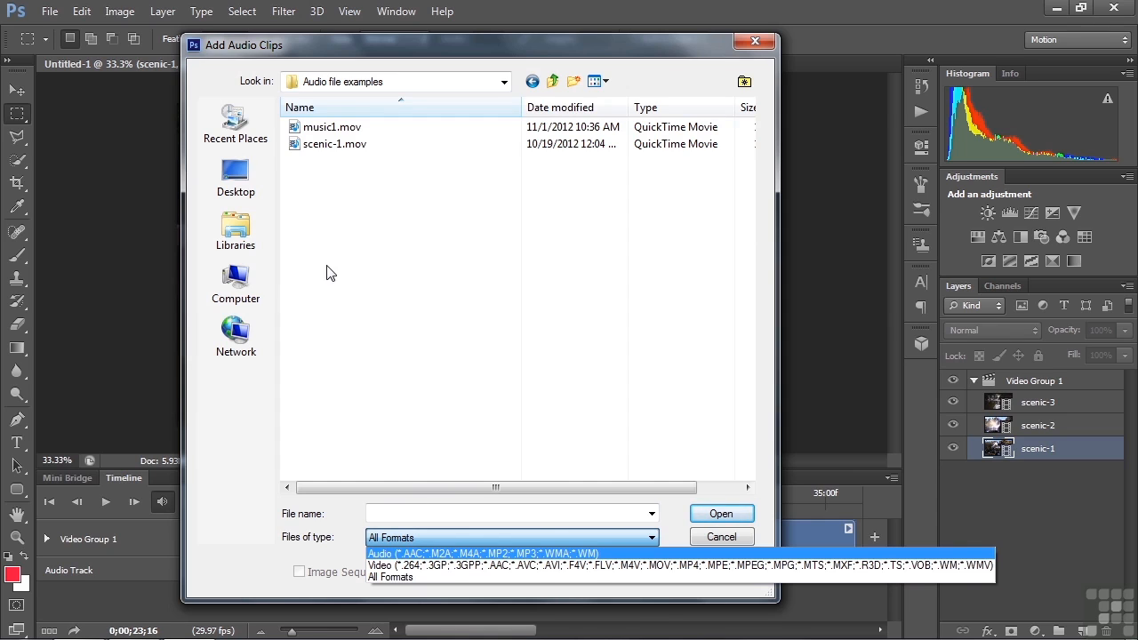
{"action": "left_click", "coordinate": [302, 134]}
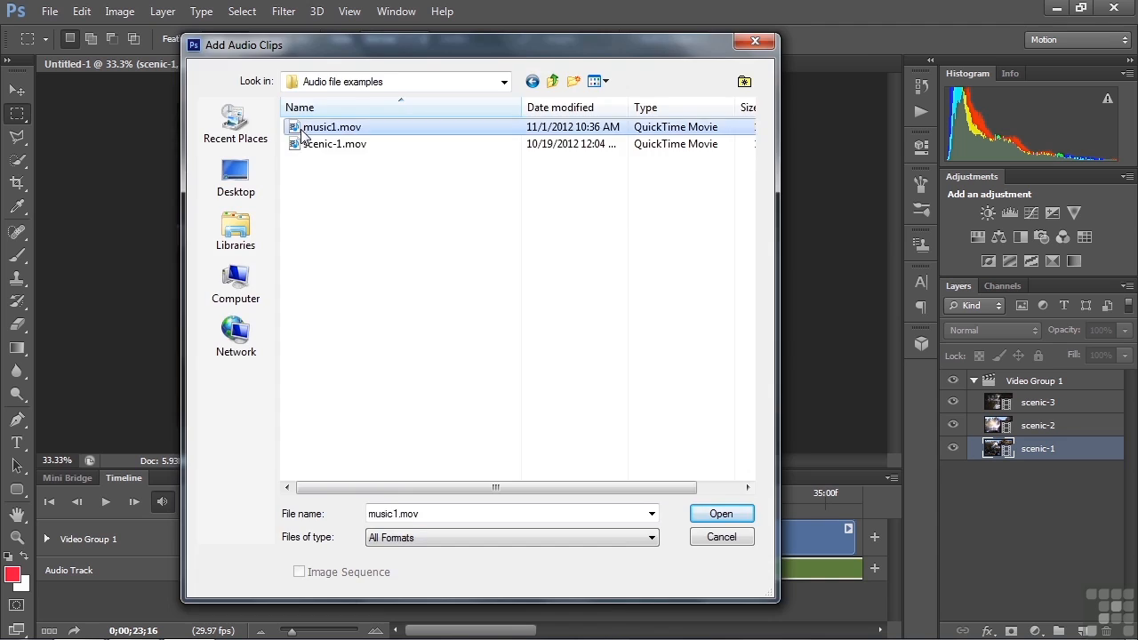
{"action": "double_click", "coordinate": [302, 129]}
- Briefly play the second music1 clip on the audio track, starting just before the two-minute mark, to check its sound
{"action": "left_click_drag", "start_coordinate": [428, 630], "coordinate": [686, 631]}
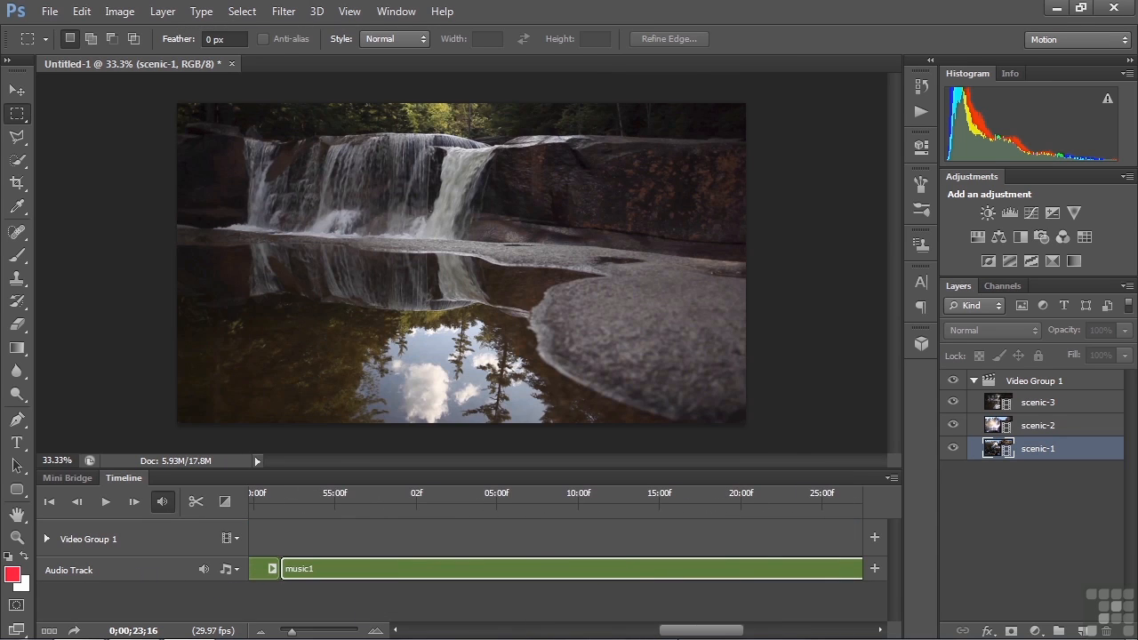
{"action": "left_click", "coordinate": [368, 500]}
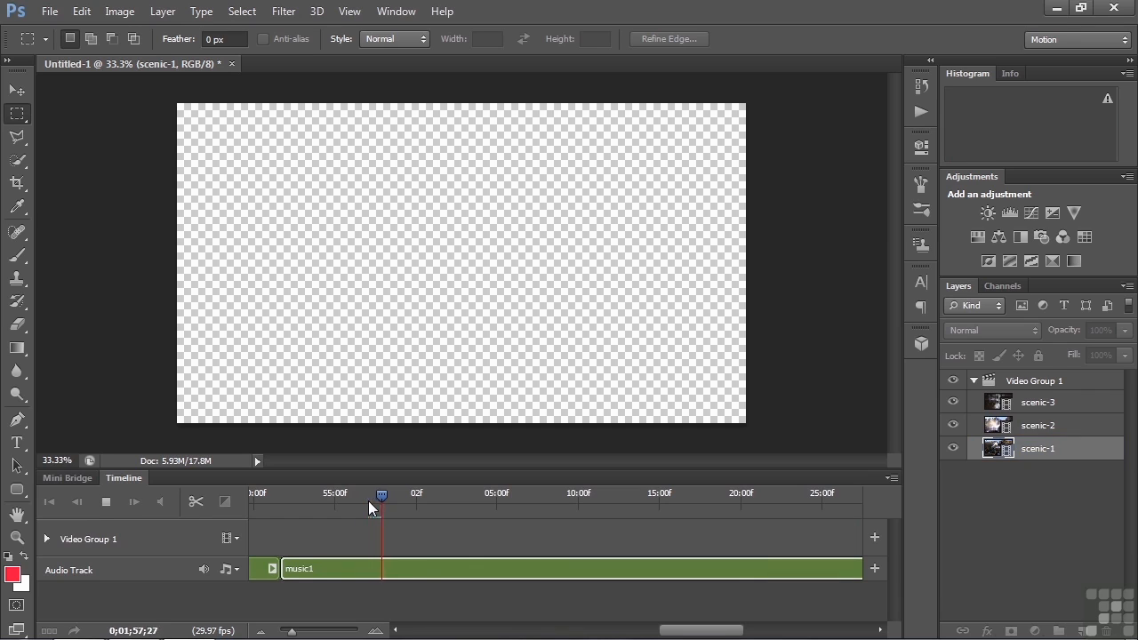
{"action": "key", "text": "space"}
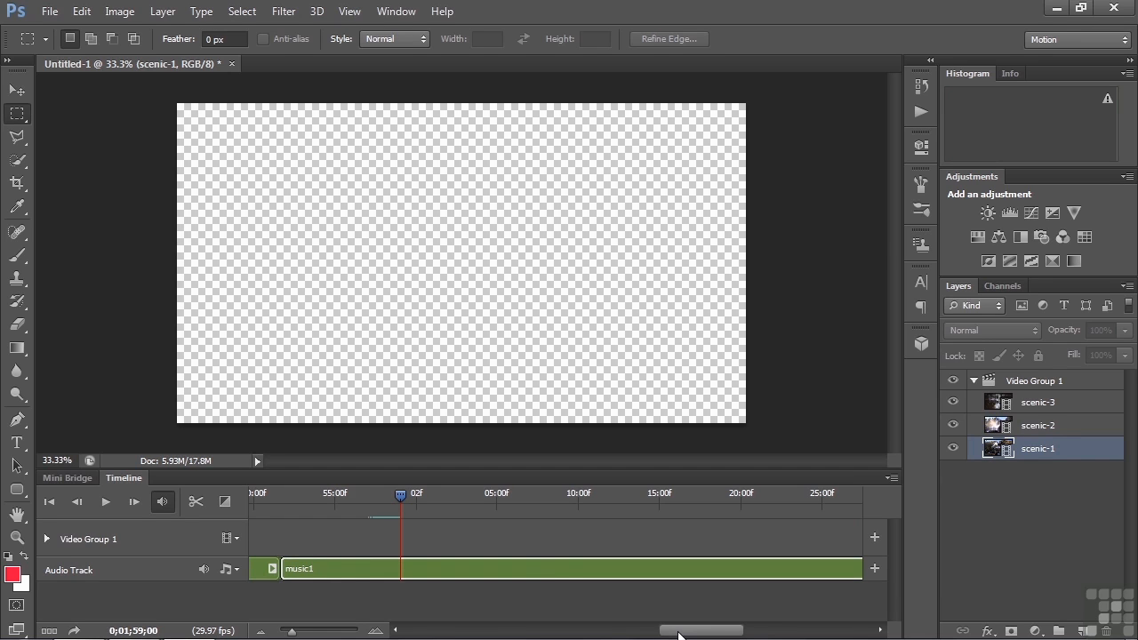
- Add the audio of scenic-1.mp4 from the Digital Juice stock footage folder in Working Files to the audio track
{"action": "left_click_drag", "start_coordinate": [678, 634], "coordinate": [425, 634]}
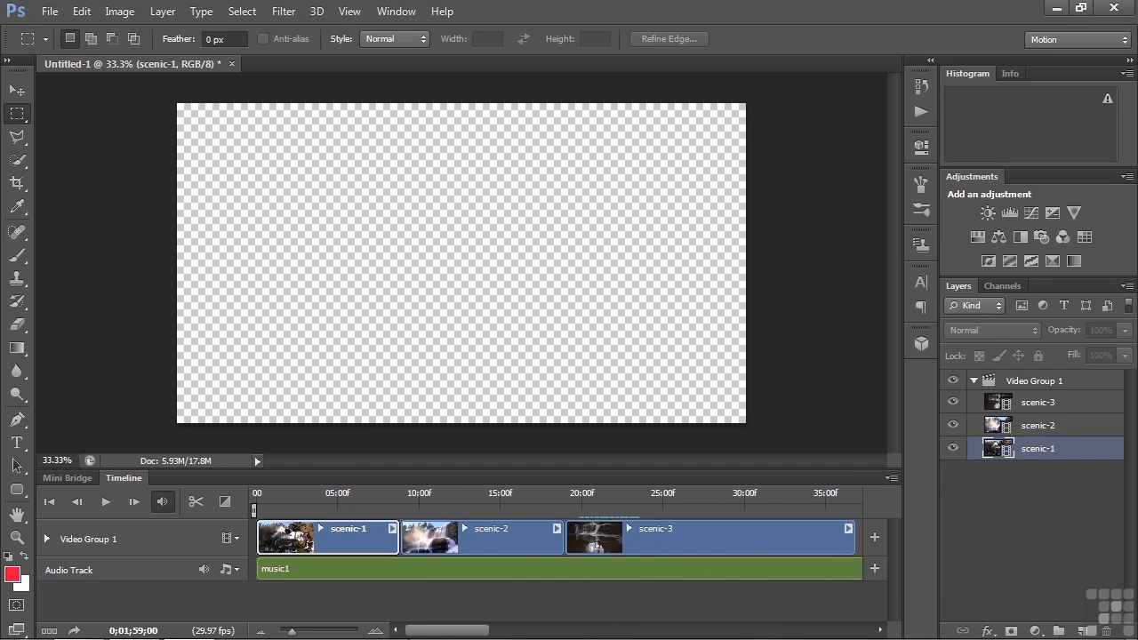
{"action": "left_click", "coordinate": [874, 568]}
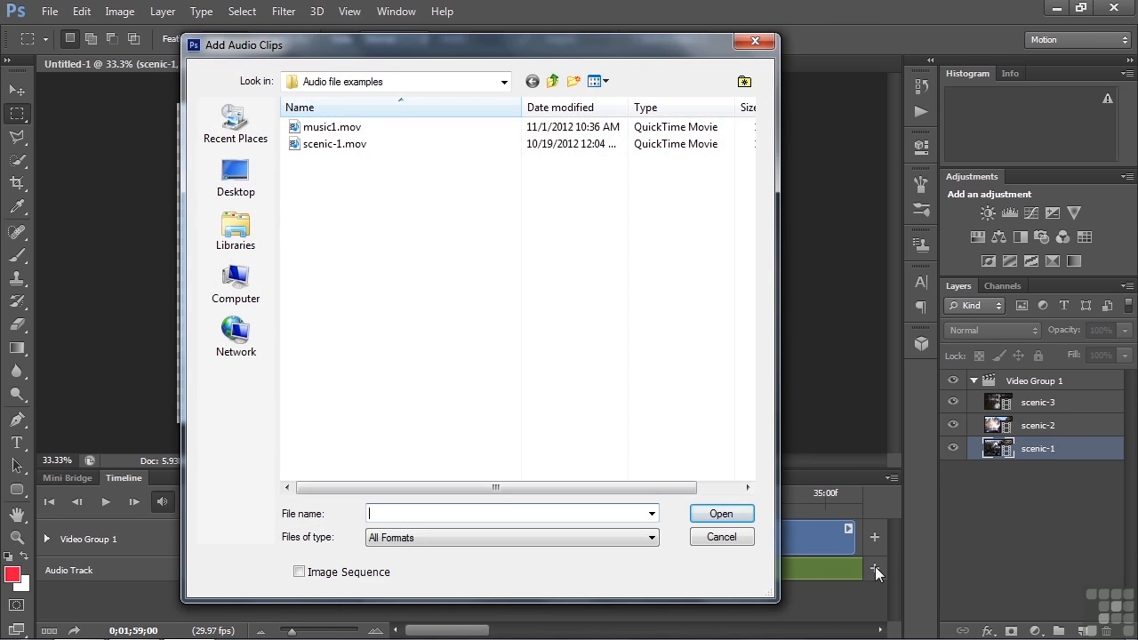
{"action": "left_click", "coordinate": [234, 176]}
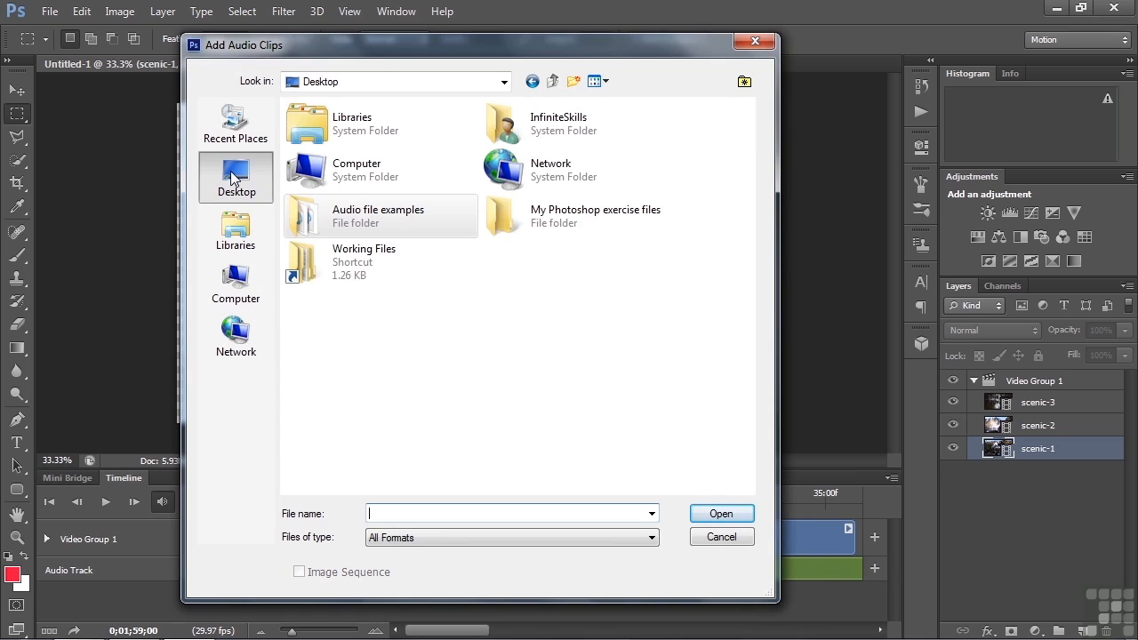
{"action": "double_click", "coordinate": [340, 267]}
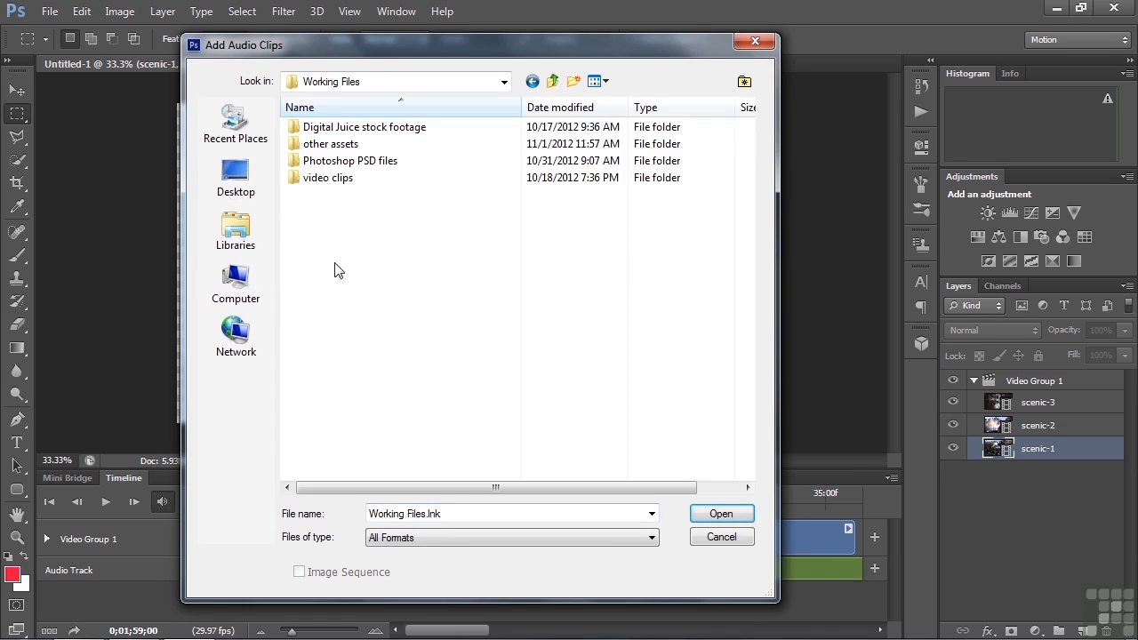
{"action": "double_click", "coordinate": [333, 130]}
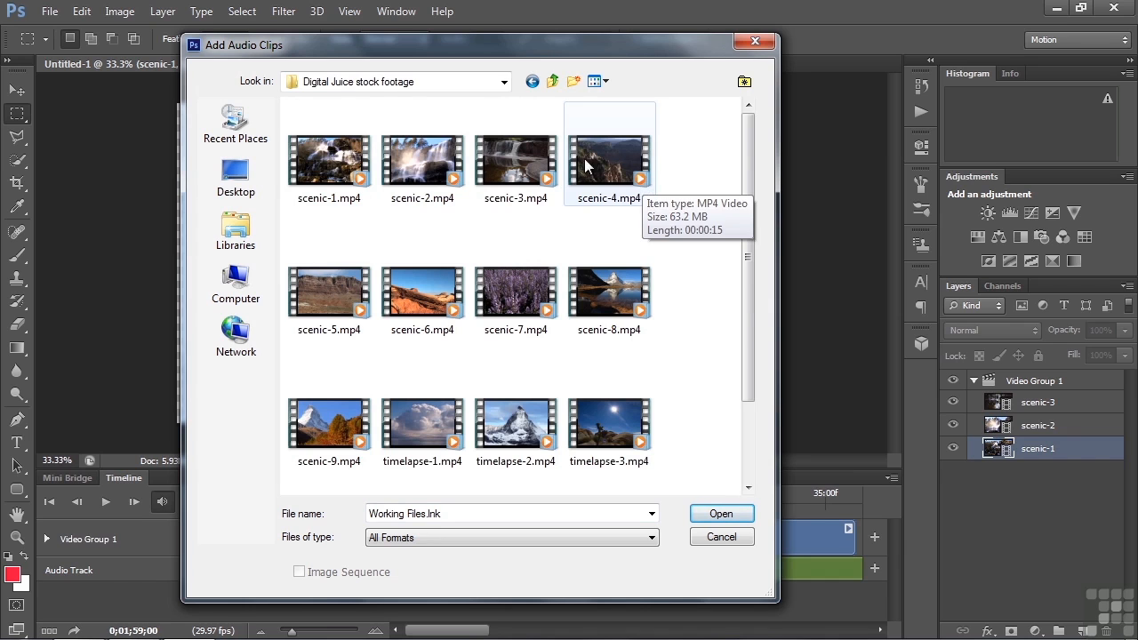
{"action": "double_click", "coordinate": [322, 158]}
- Create a second, empty audio track below the existing one in the timeline
{"action": "left_click_drag", "start_coordinate": [436, 633], "coordinate": [411, 630]}
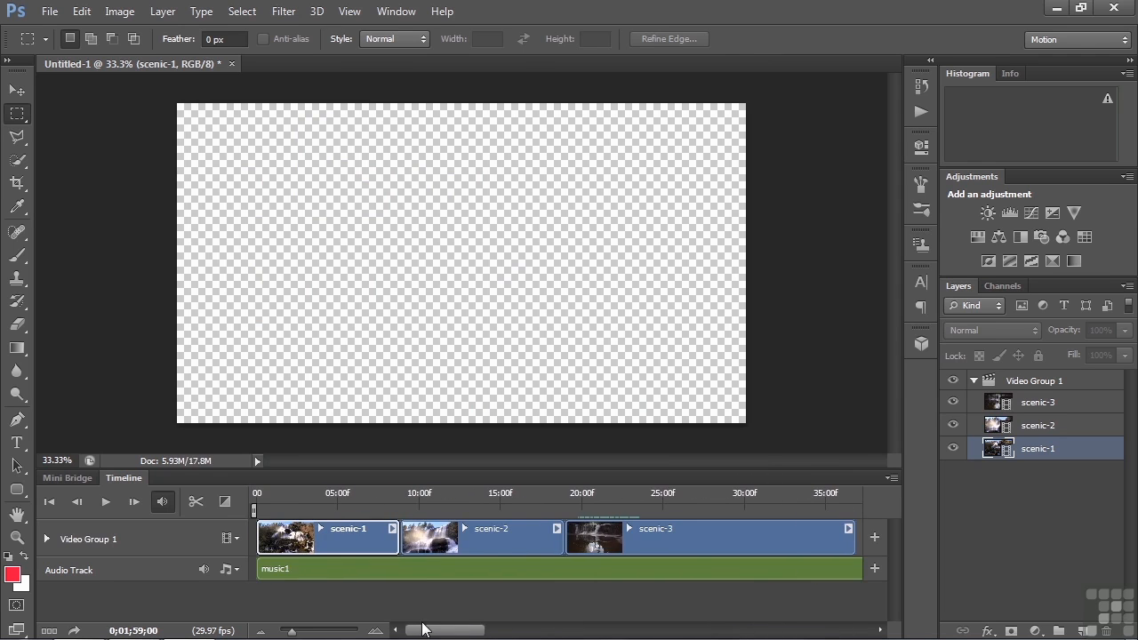
{"action": "left_click", "coordinate": [237, 569]}
{"action": "left_click", "coordinate": [287, 533]}
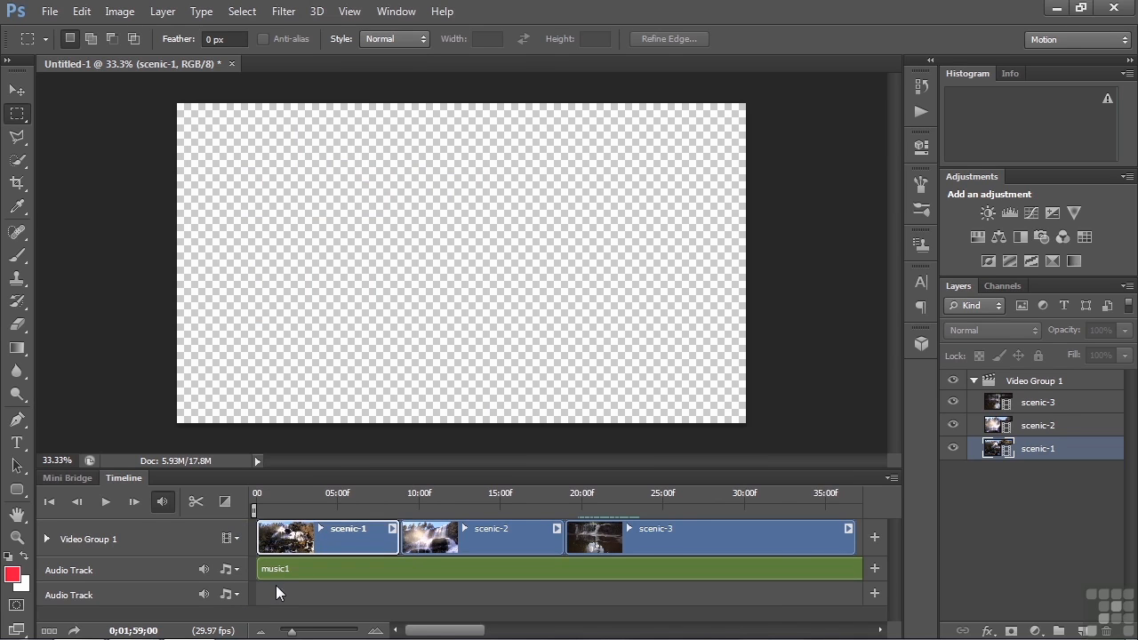
- Add the audio of scenic-3.mp4 from the Digital Juice stock footage folder to the second audio track
{"action": "left_click", "coordinate": [874, 593]}
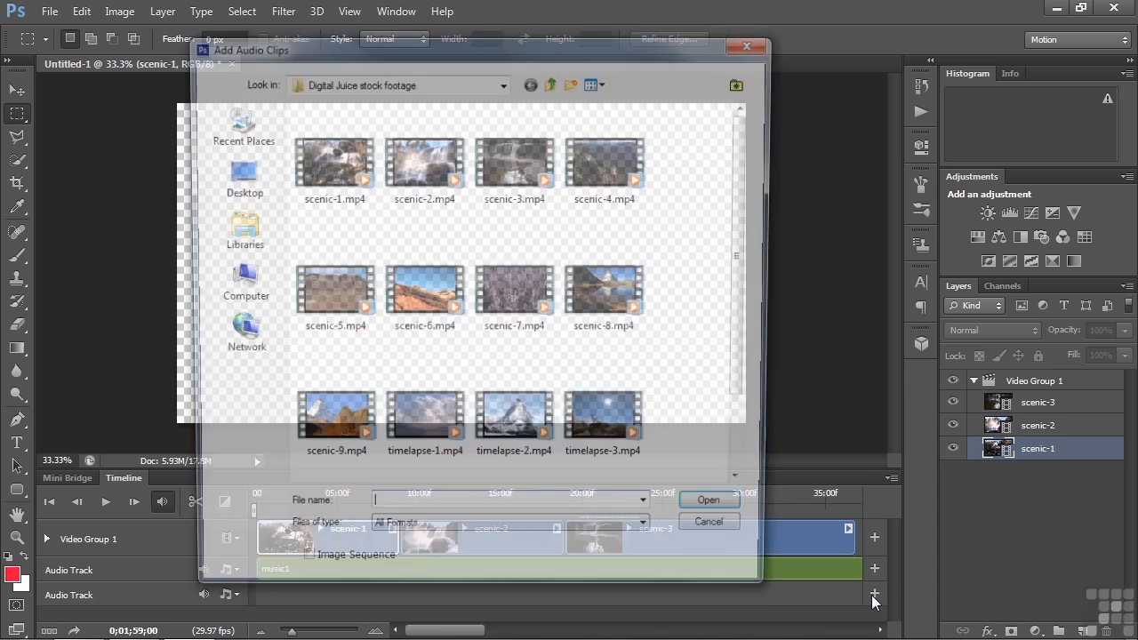
{"action": "double_click", "coordinate": [514, 164]}
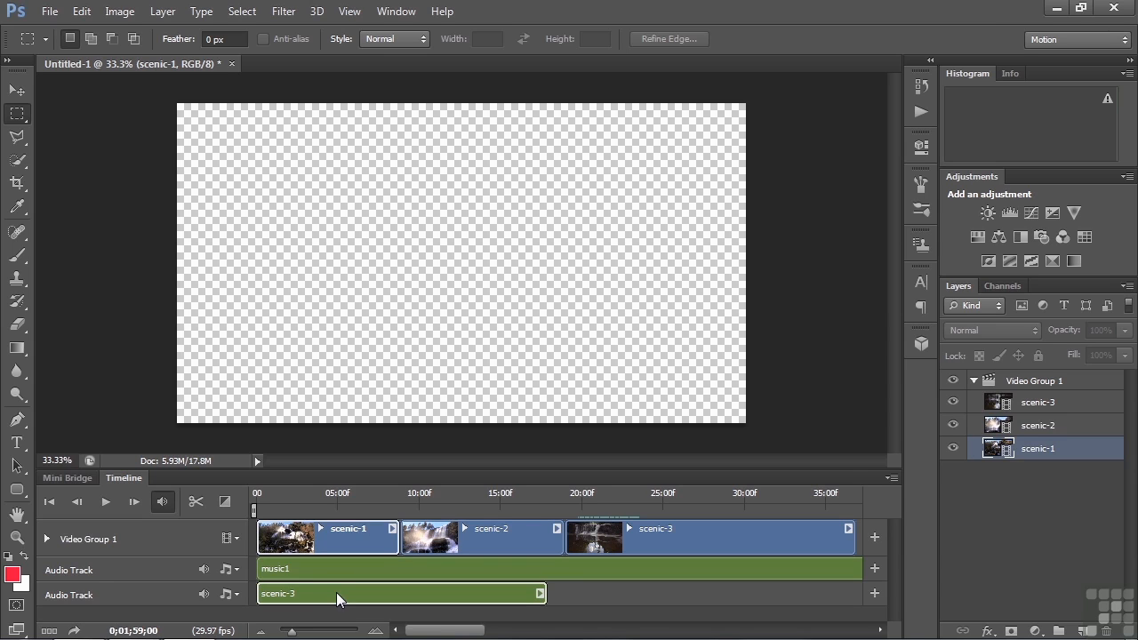
- Create a new video group and, with all file formats shown, add music1.aif from the desktop's Audio file examples folder to it
{"action": "left_click", "coordinate": [236, 538]}
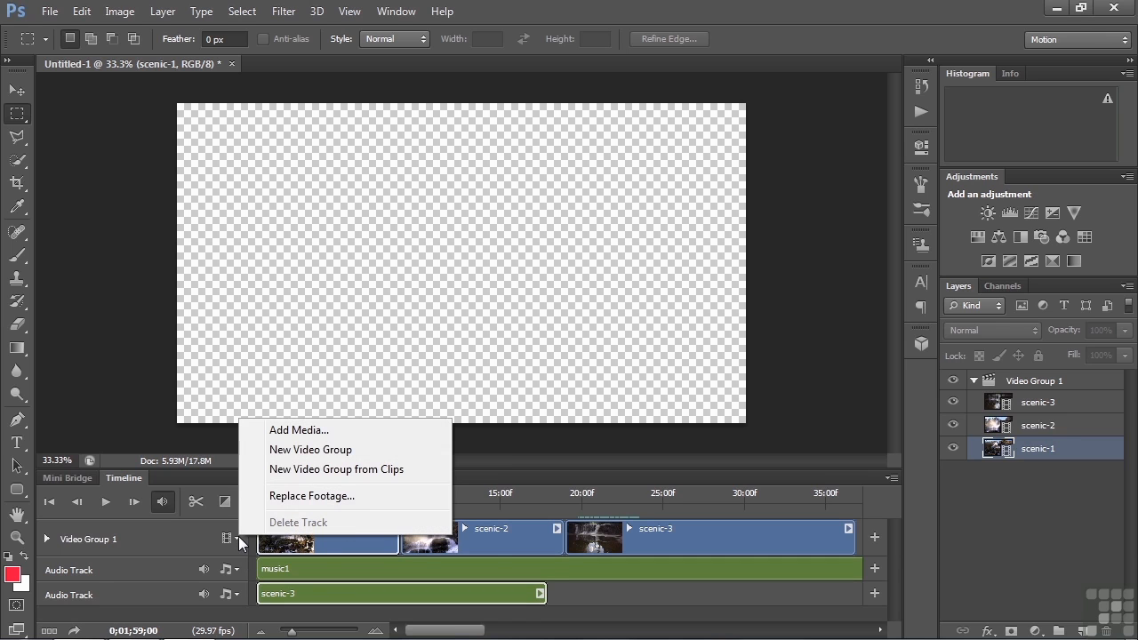
{"action": "left_click", "coordinate": [293, 449]}
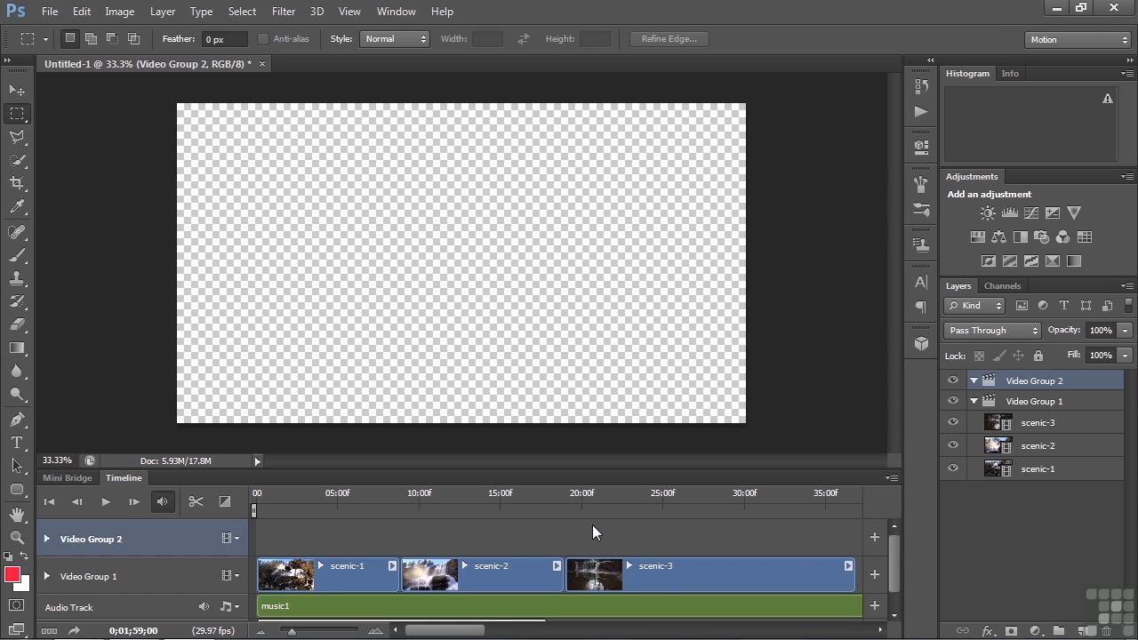
{"action": "left_click", "coordinate": [873, 536]}
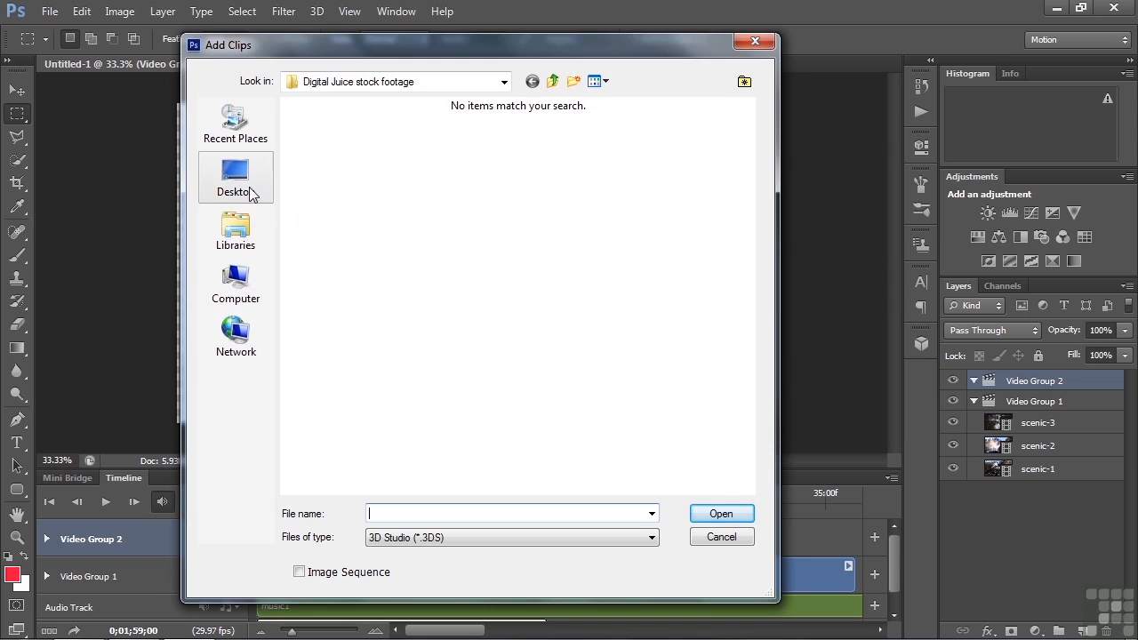
{"action": "left_click", "coordinate": [236, 178]}
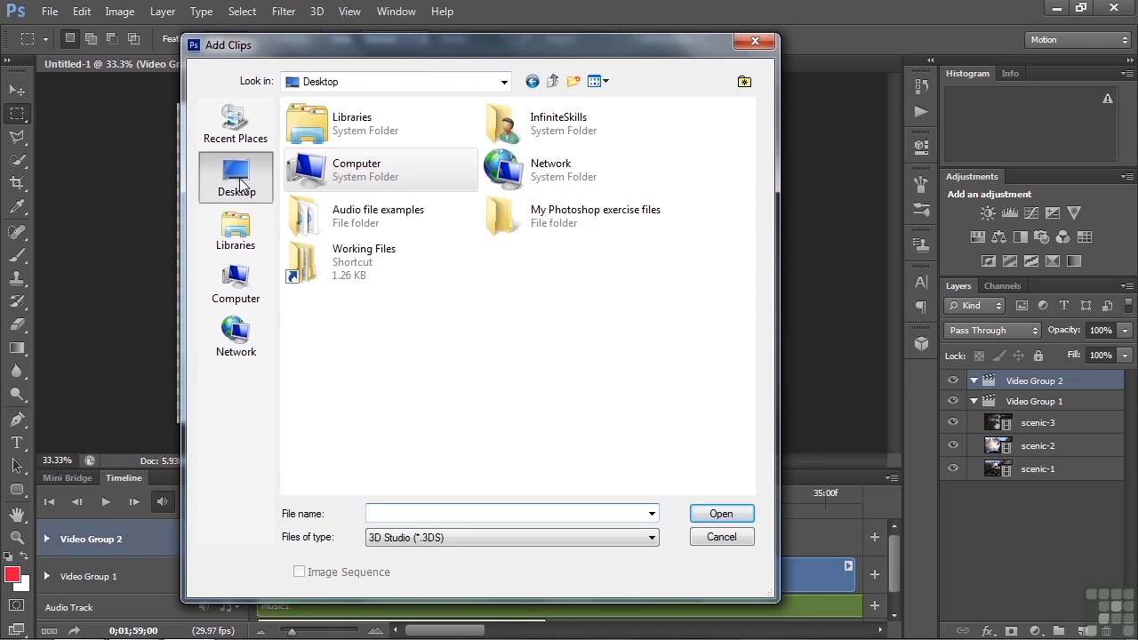
{"action": "double_click", "coordinate": [307, 218]}
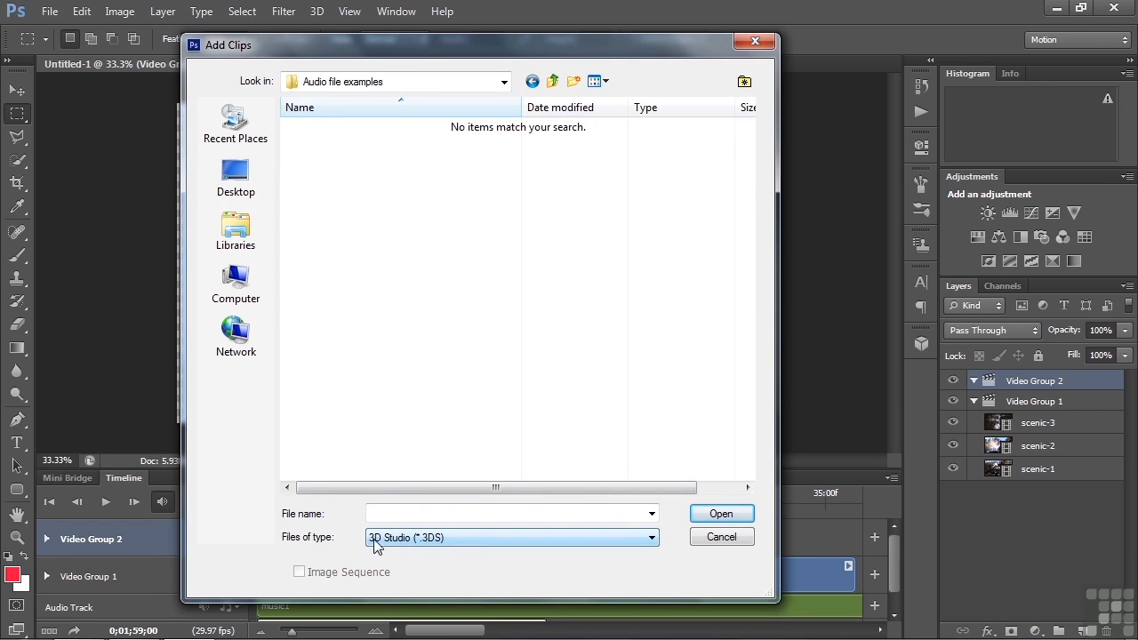
{"action": "left_click", "coordinate": [651, 538]}
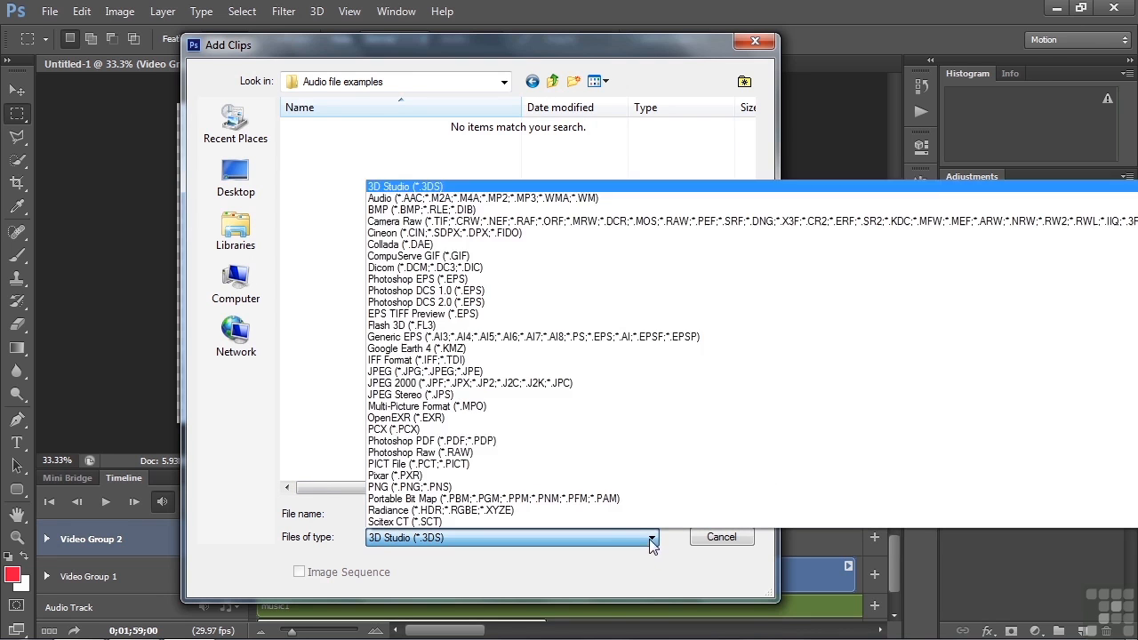
{"action": "scroll", "coordinate": [475, 498], "scroll_direction": "down", "scroll_amount": 3}
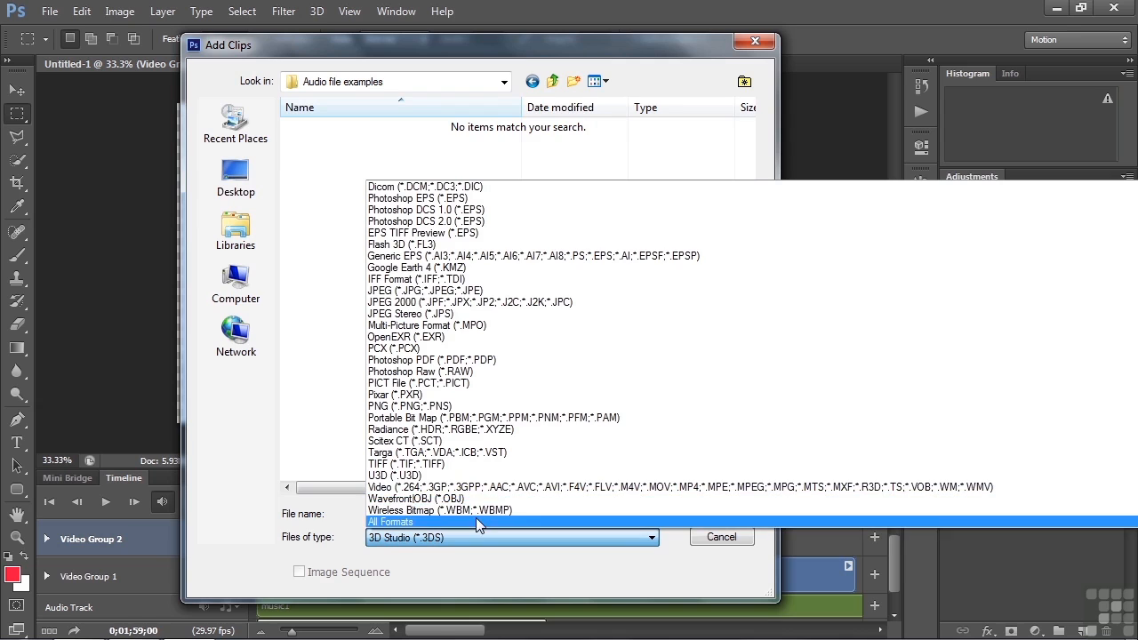
{"action": "left_click", "coordinate": [406, 525]}
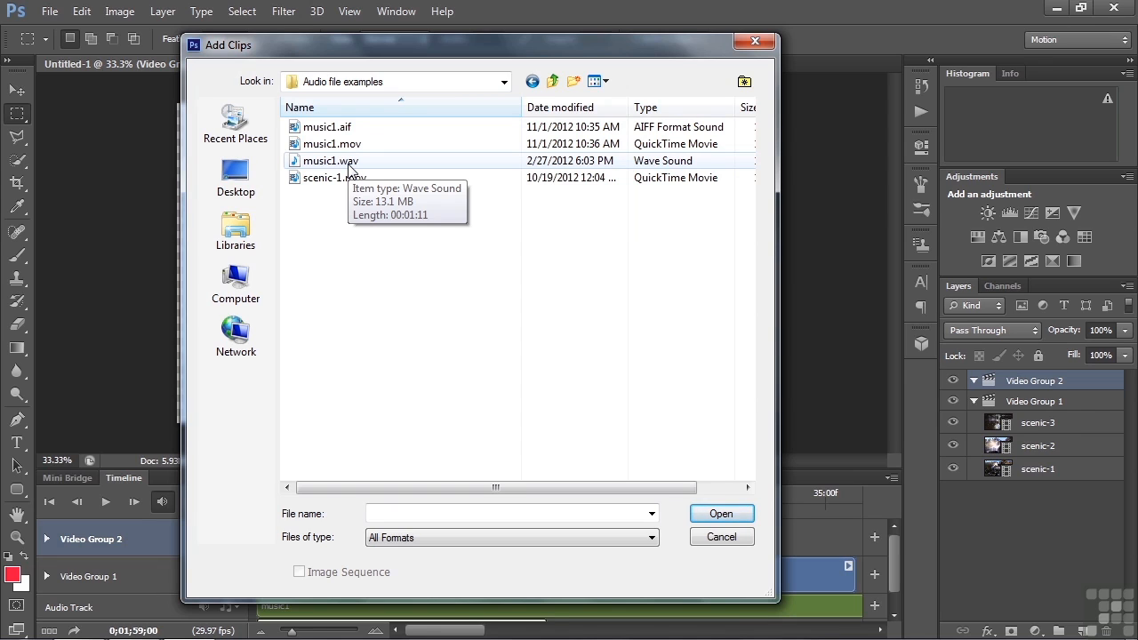
{"action": "double_click", "coordinate": [313, 131]}
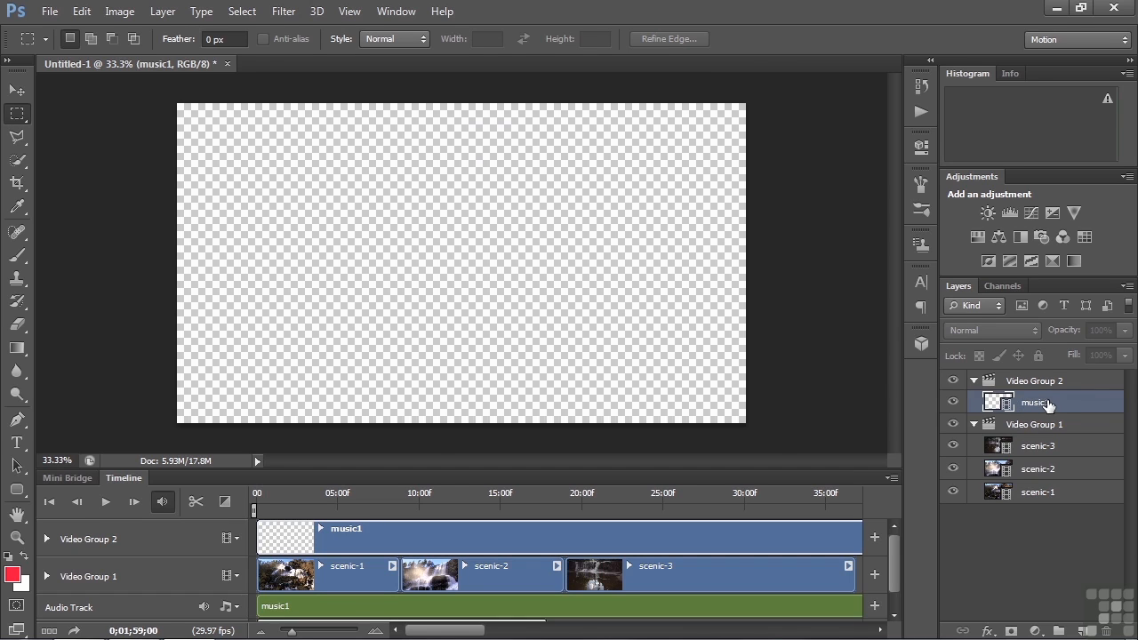
- Delete all audio clips from both audio tracks, leaving the tracks themselves in the timeline
{"action": "left_click", "coordinate": [342, 612]}
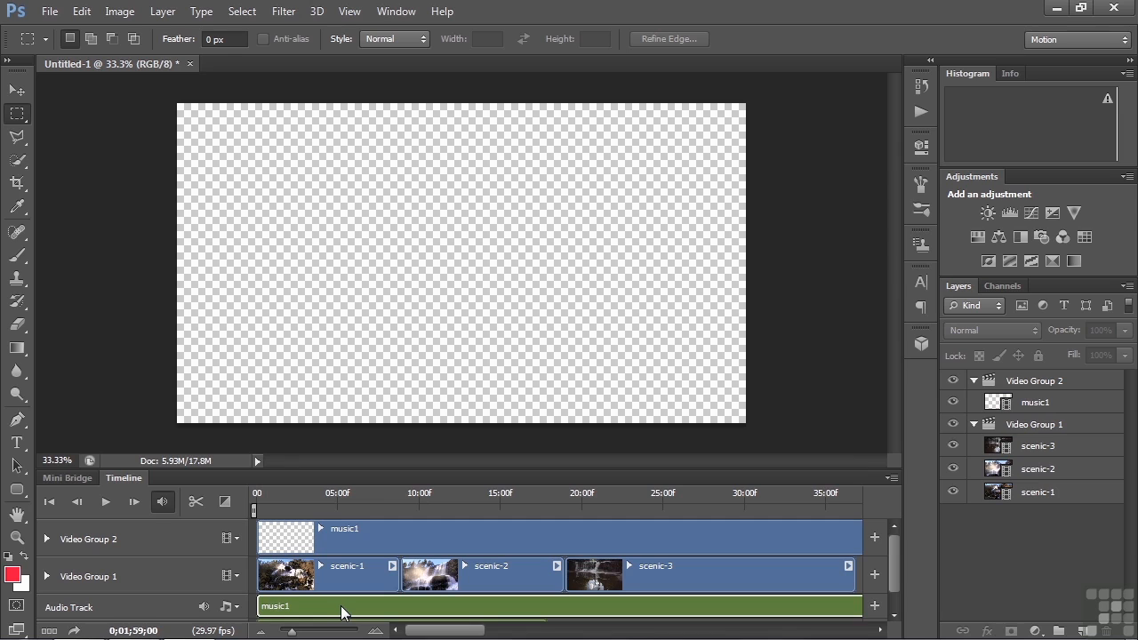
{"action": "key", "text": "Delete"}
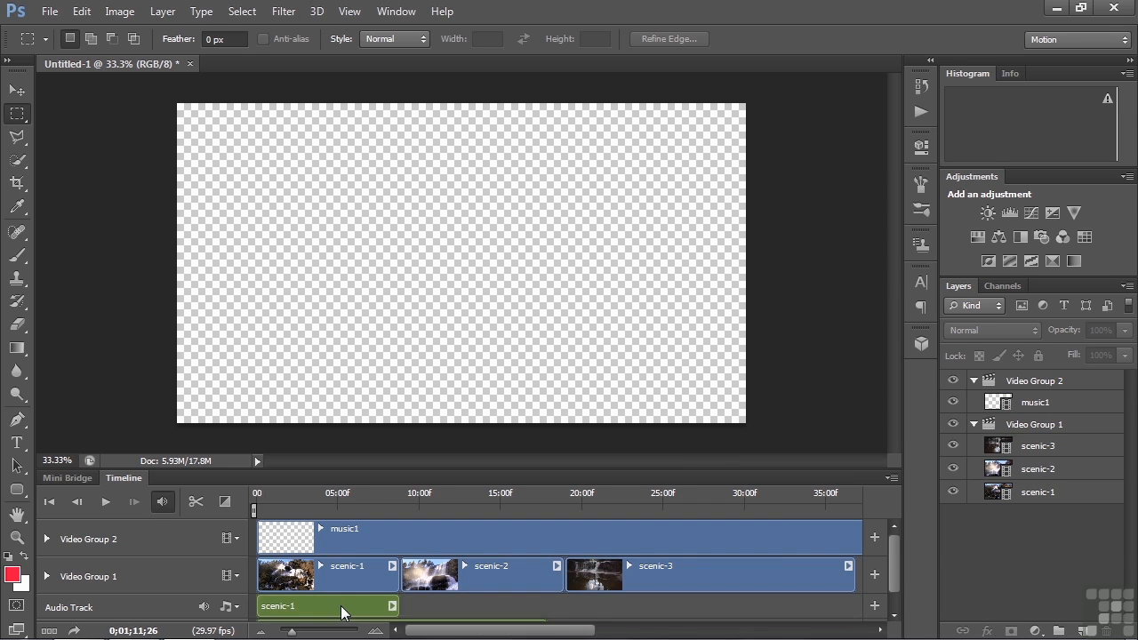
{"action": "scroll", "coordinate": [894, 579], "scroll_direction": "down", "scroll_amount": 2}
{"action": "left_click", "coordinate": [373, 613]}
{"action": "key", "text": "Delete"}
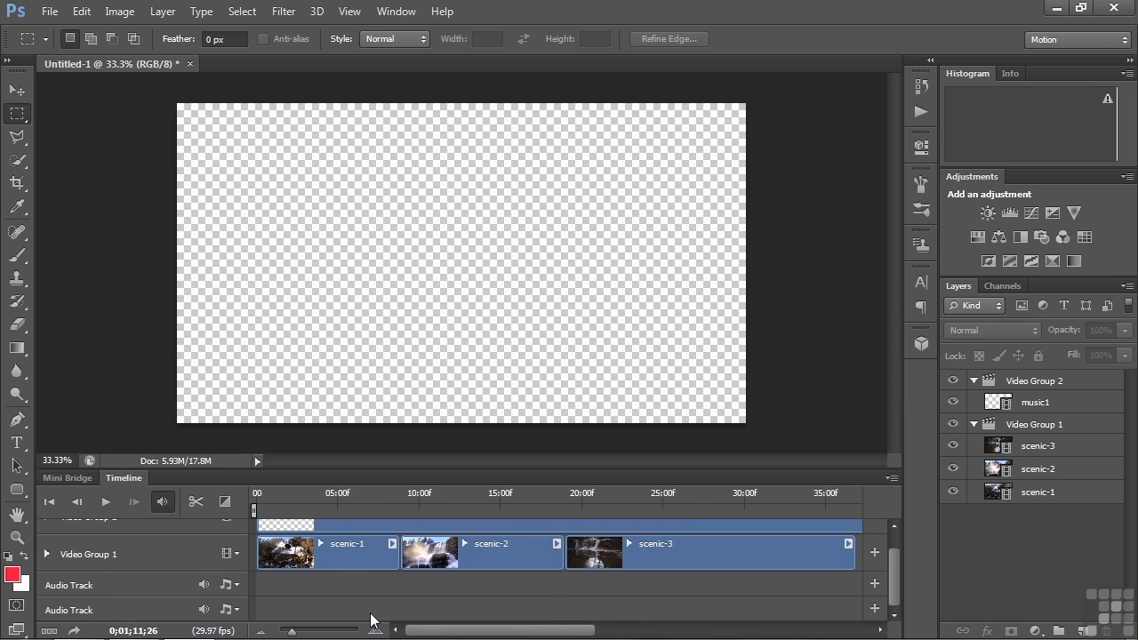
- Play the timeline briefly from about the two-second mark to check the sound of the music1 clip in Video Group 2
{"action": "scroll", "coordinate": [895, 579], "scroll_direction": "up", "scroll_amount": 2}
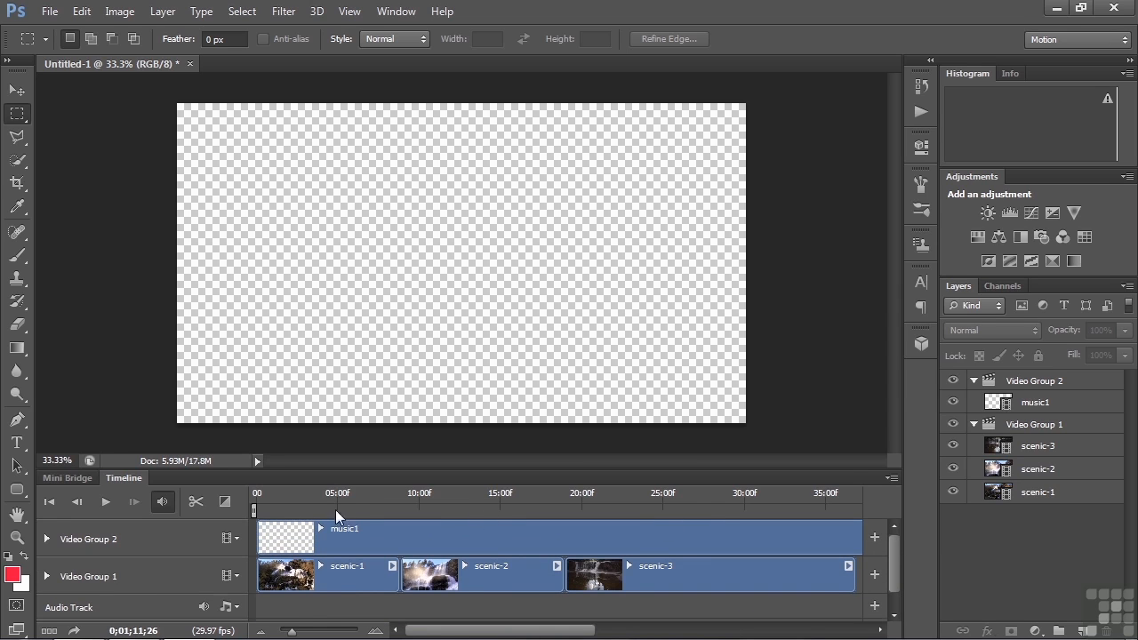
{"action": "left_click", "coordinate": [293, 495]}
{"action": "key", "text": "space"}
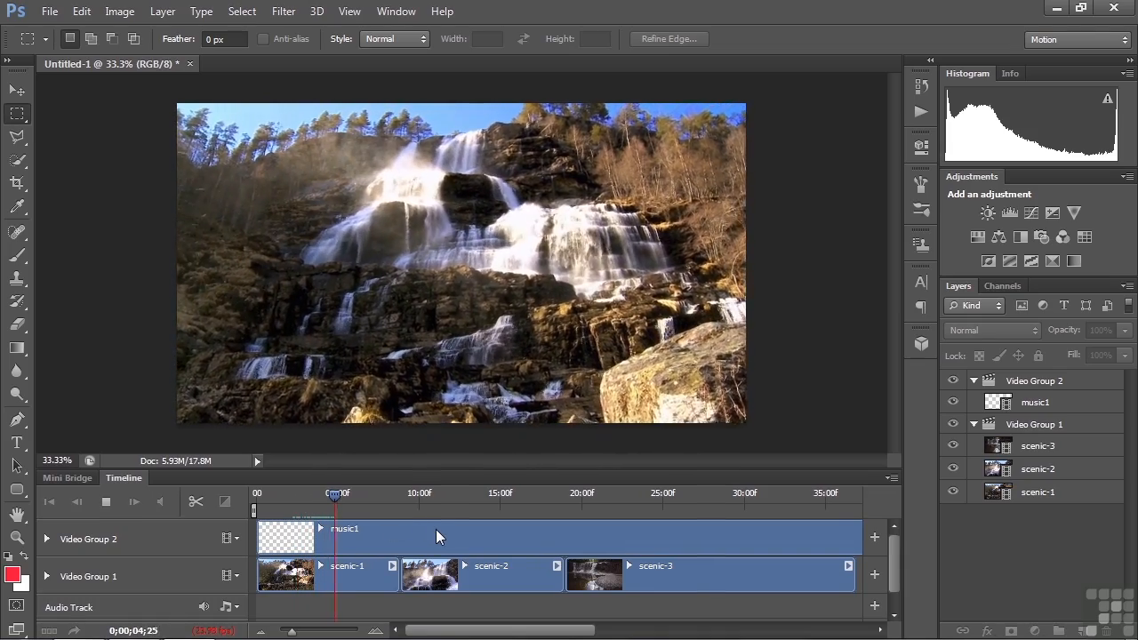
{"action": "key", "text": "space"}
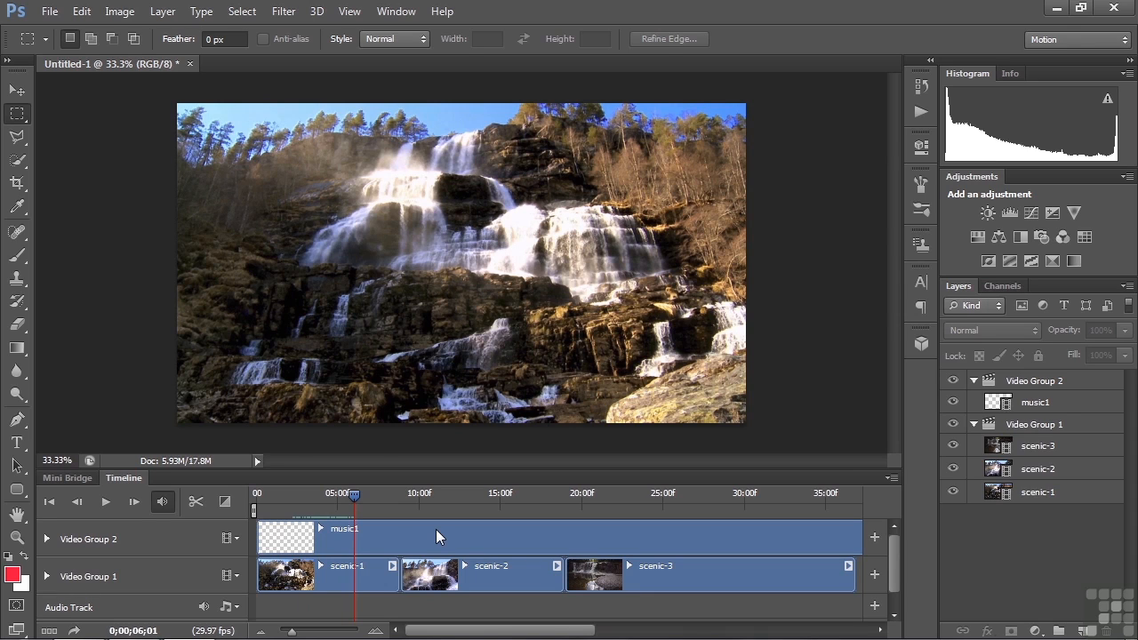
- Open the audio settings at the end of the music1 clip in Video Group 2 to view its volume and fade options
{"action": "left_click_drag", "start_coordinate": [447, 632], "coordinate": [658, 608]}
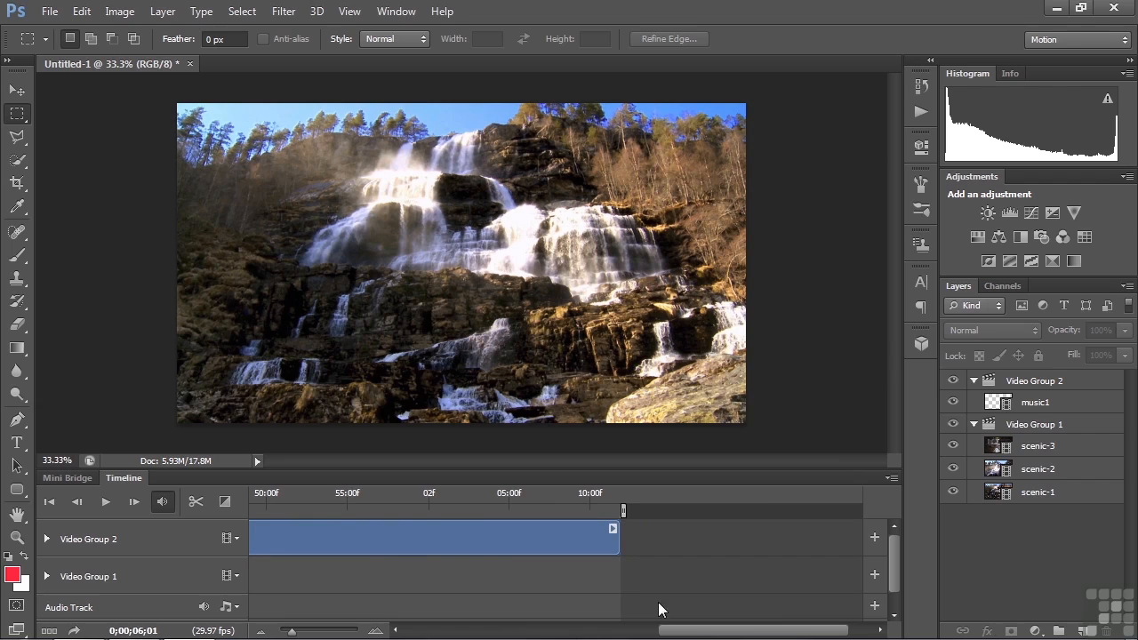
{"action": "right_click", "coordinate": [615, 529]}
{"action": "left_click", "coordinate": [662, 413]}
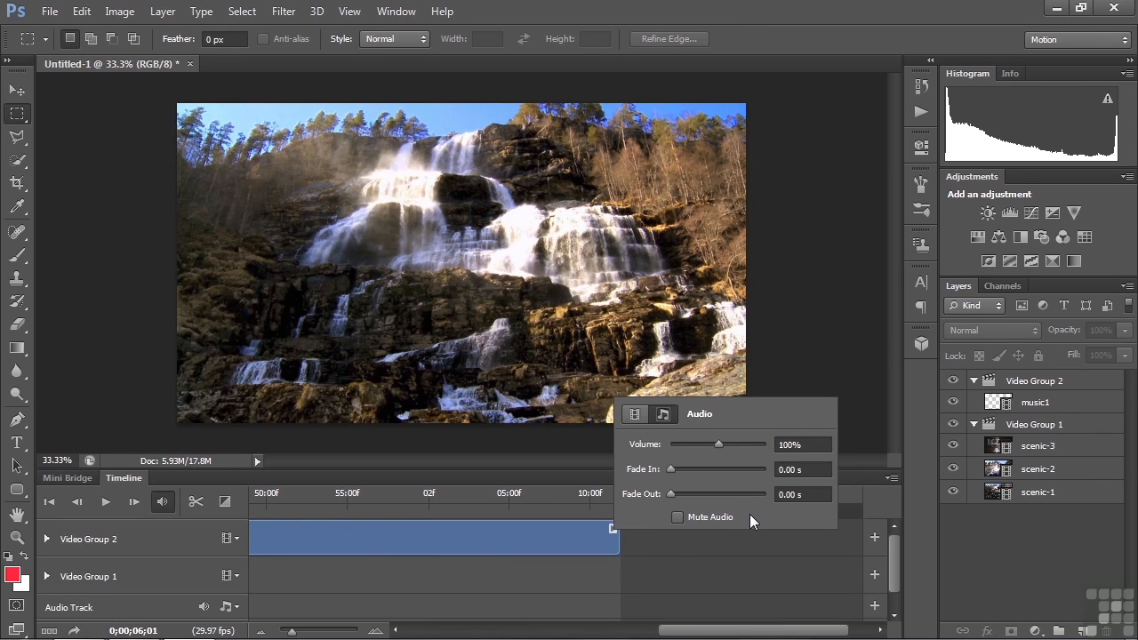
- Delete the music1 clip from Video Group 2, keeping the group in the timeline
{"action": "left_click_drag", "start_coordinate": [695, 633], "coordinate": [424, 634]}
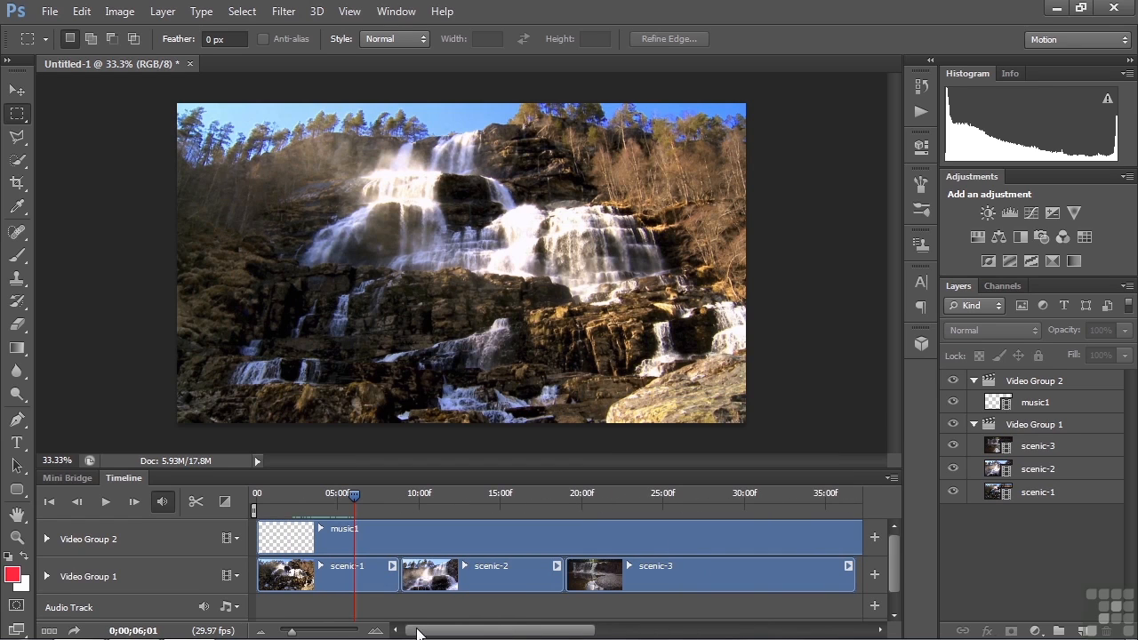
{"action": "left_click", "coordinate": [397, 533]}
{"action": "key", "text": "Delete"}
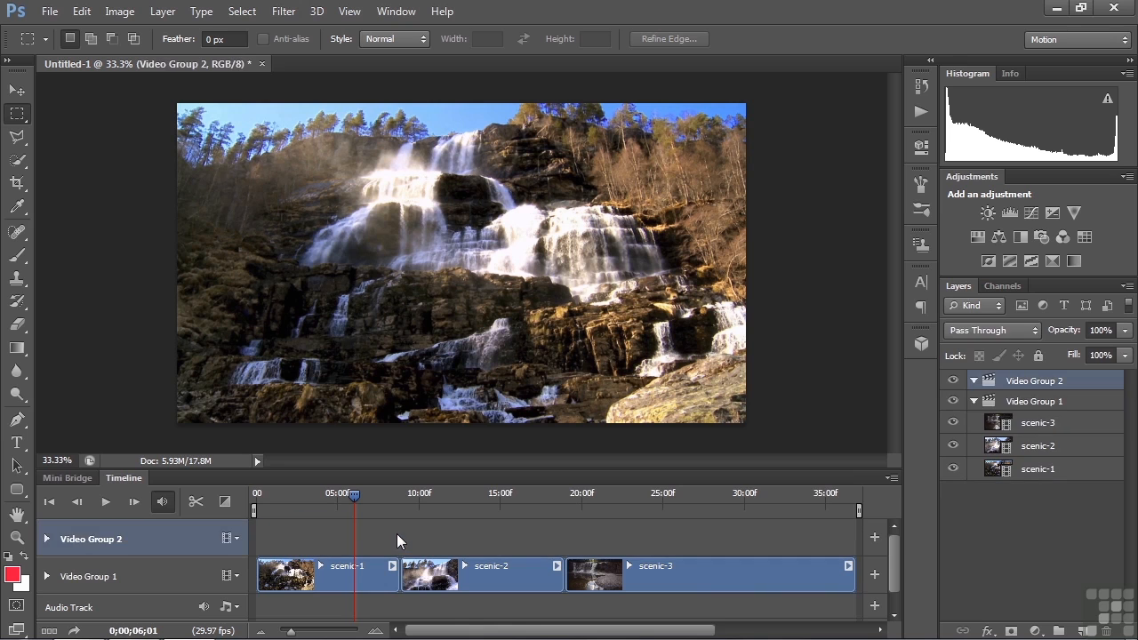
- Add music1.wav from the Audio file examples folder to Video Group 2 and briefly play the timeline to check its sound
{"action": "left_click", "coordinate": [875, 537]}
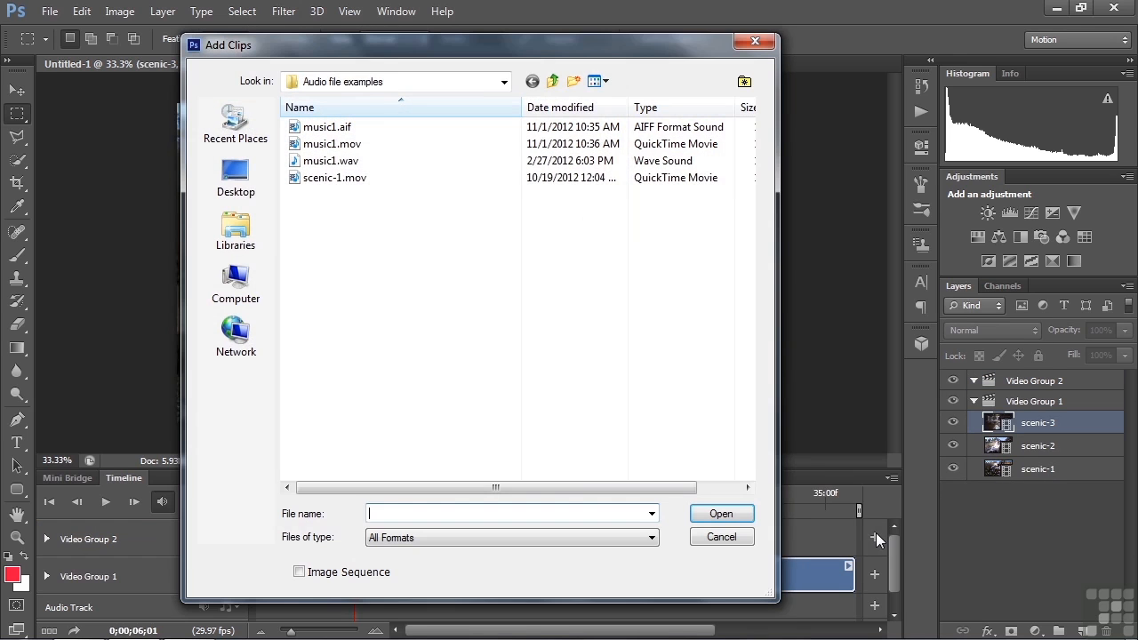
{"action": "double_click", "coordinate": [312, 160]}
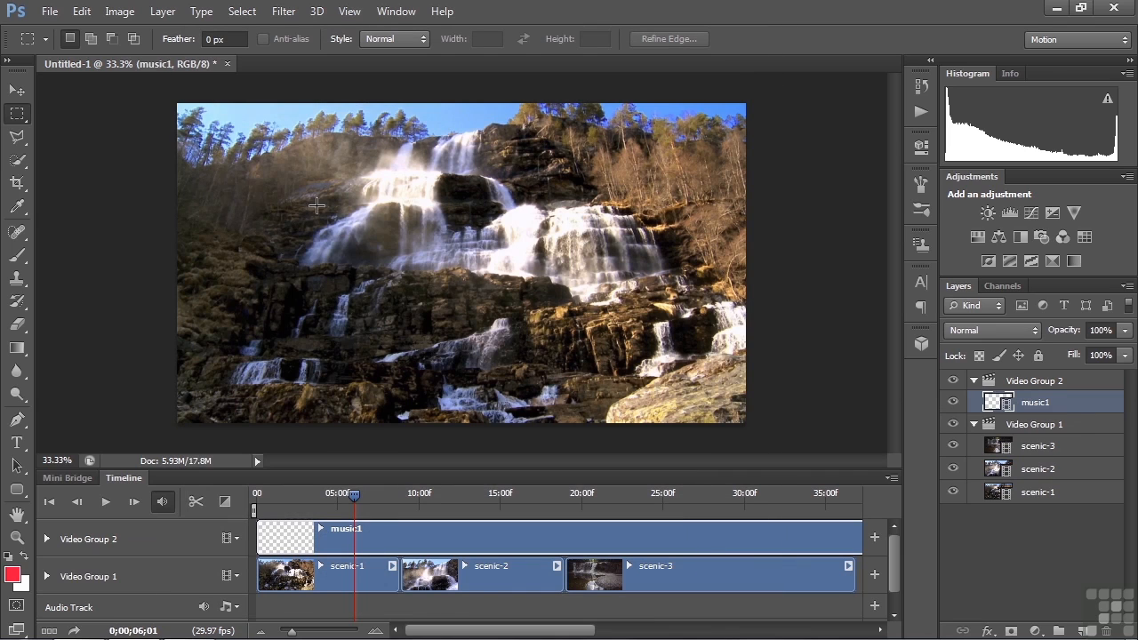
{"action": "key", "text": "space"}
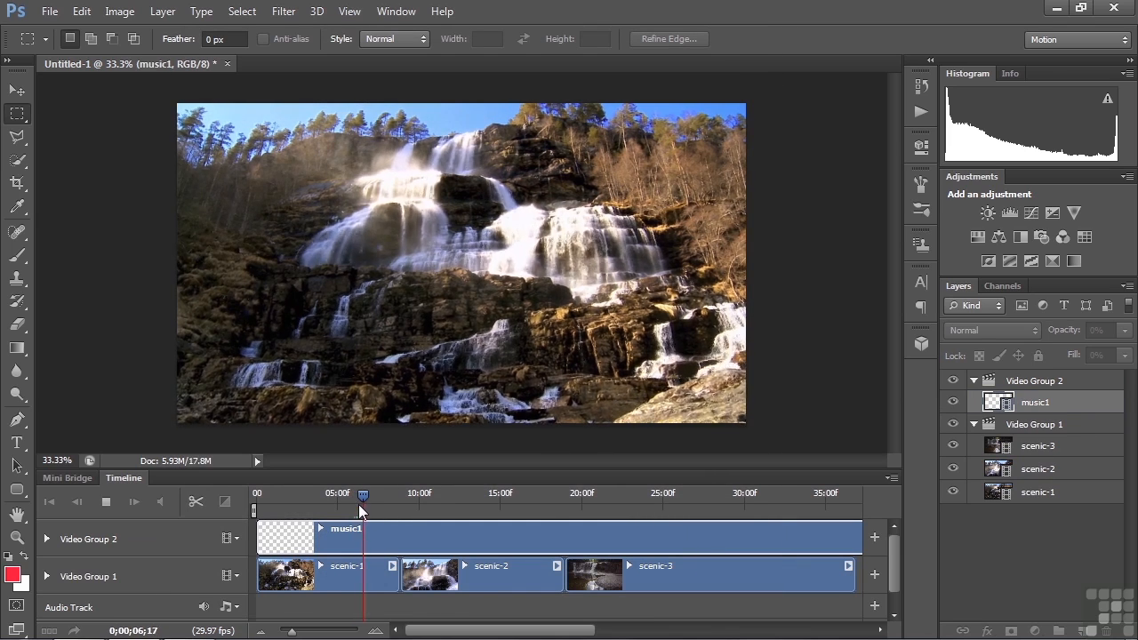
{"action": "key", "text": "space"}
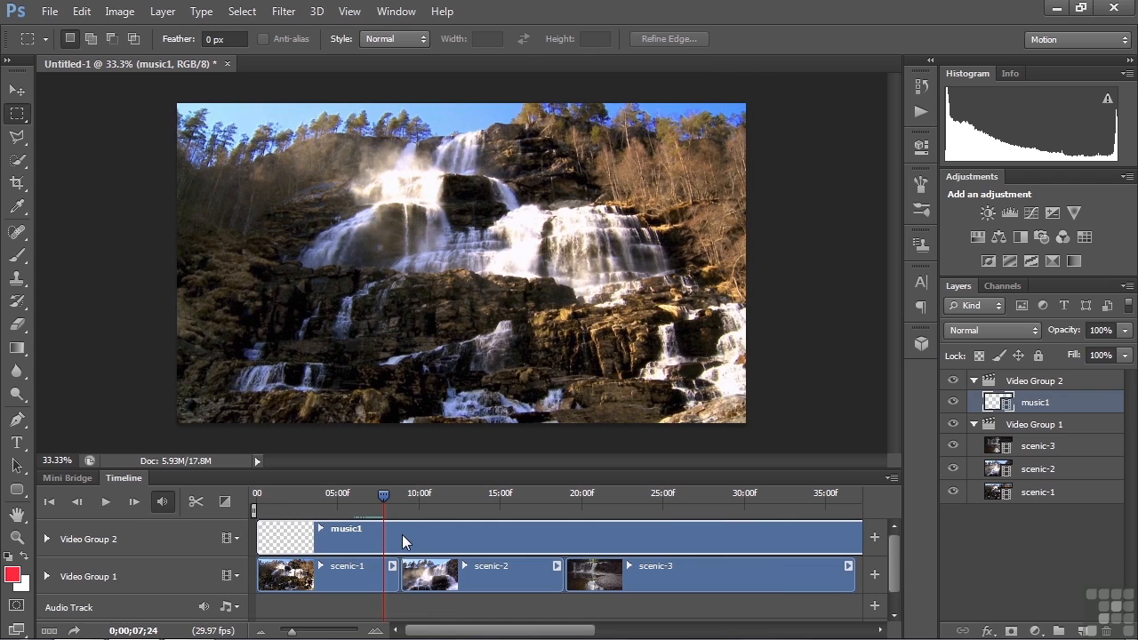